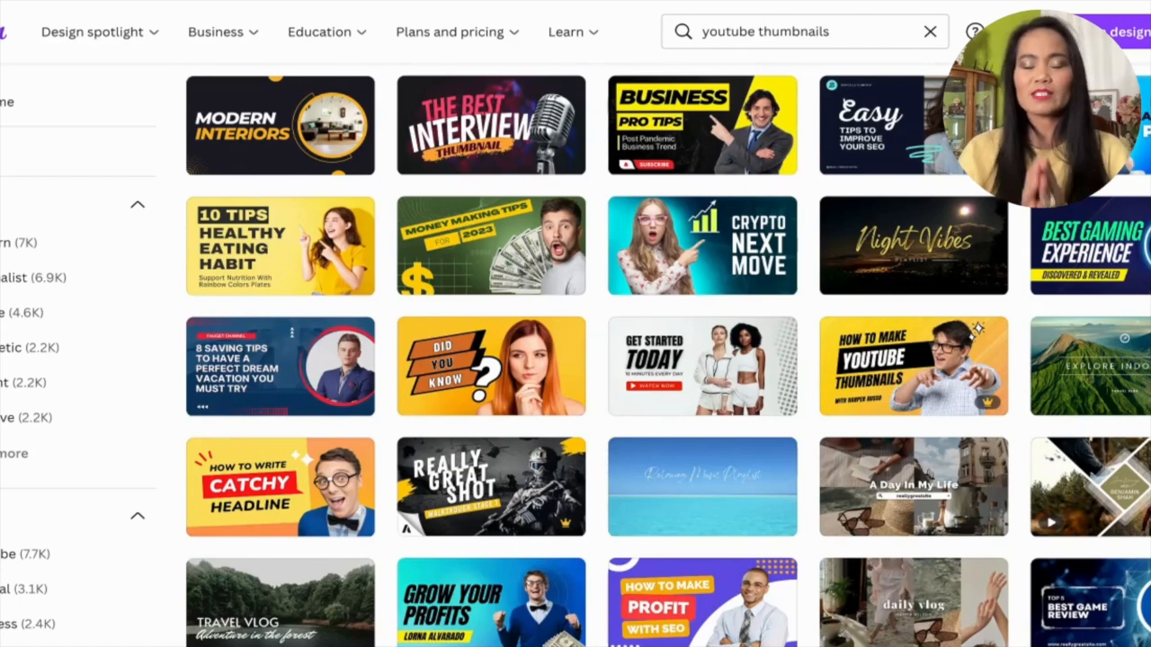
Browse the YouTube thumbnail templates and apply the purple "This video got 1M views in 2 weeks!" design to the blank page.
scroll(560, 268, up, 10)
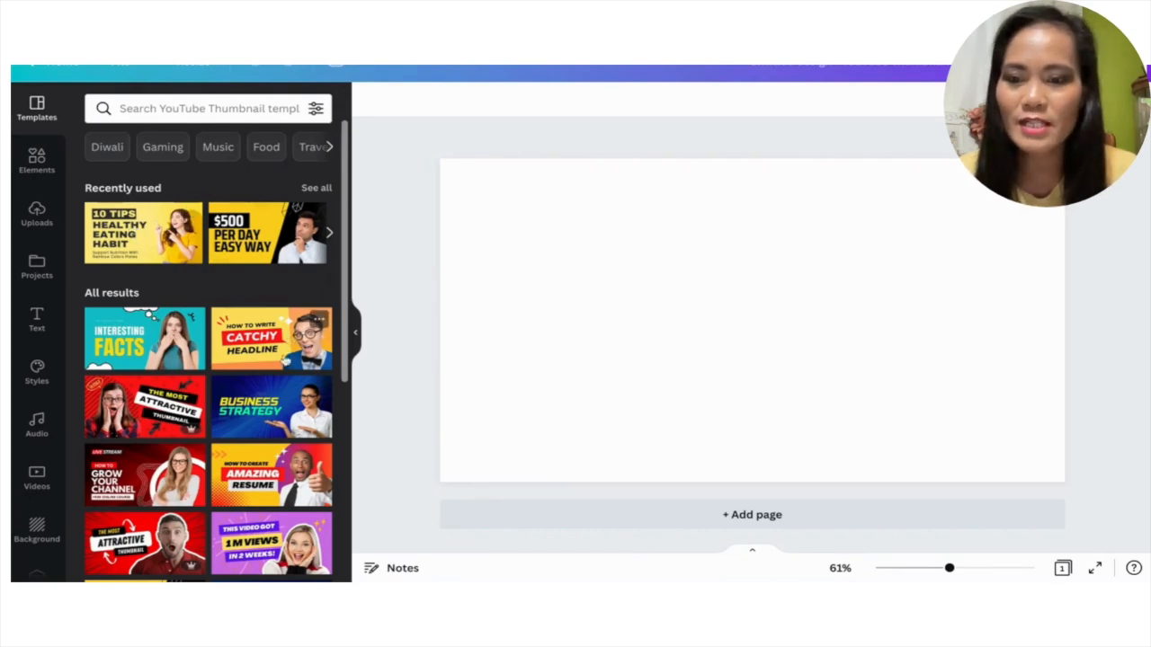
scroll(283, 364, down, 2)
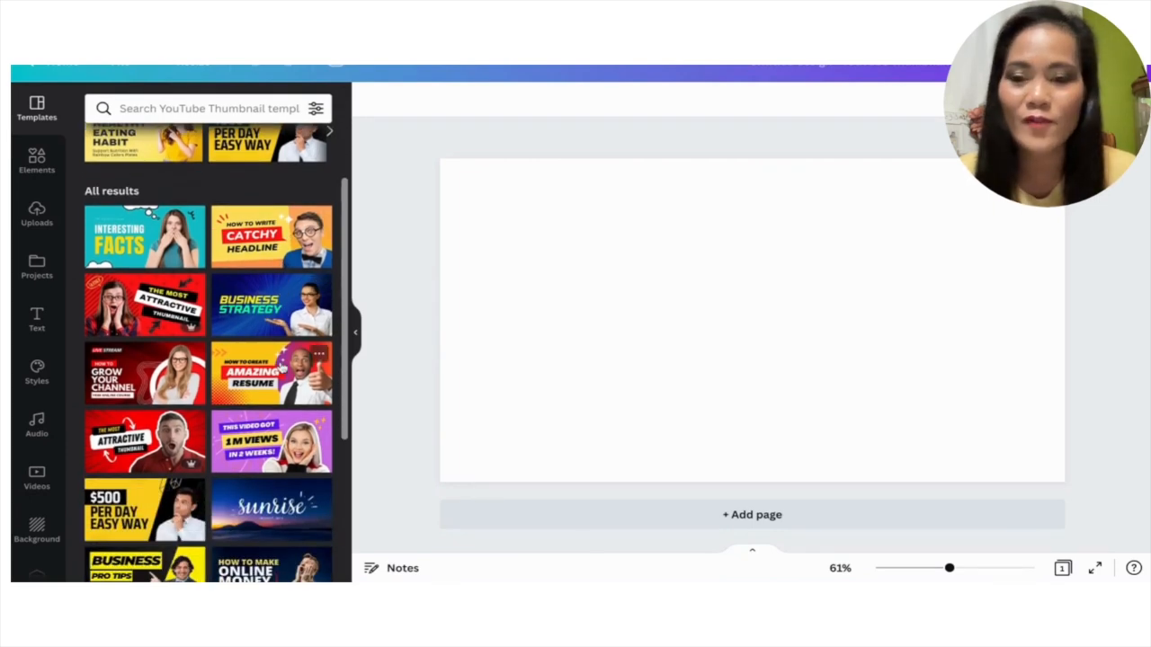
scroll(283, 364, down, 1)
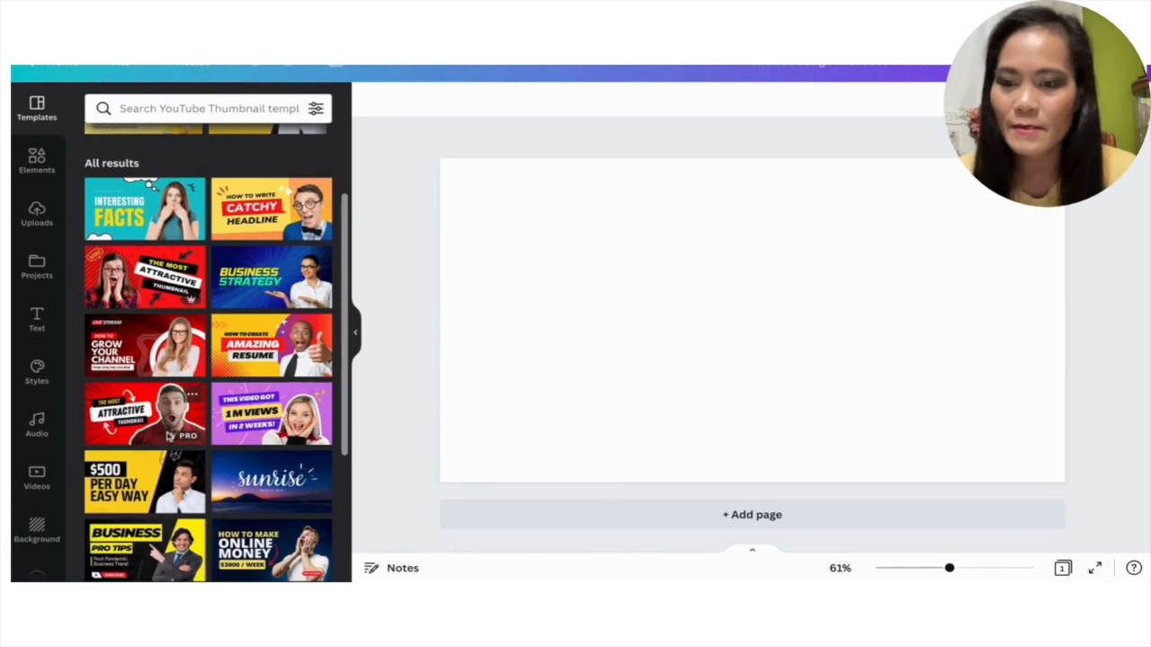
mouse_move(174, 444)
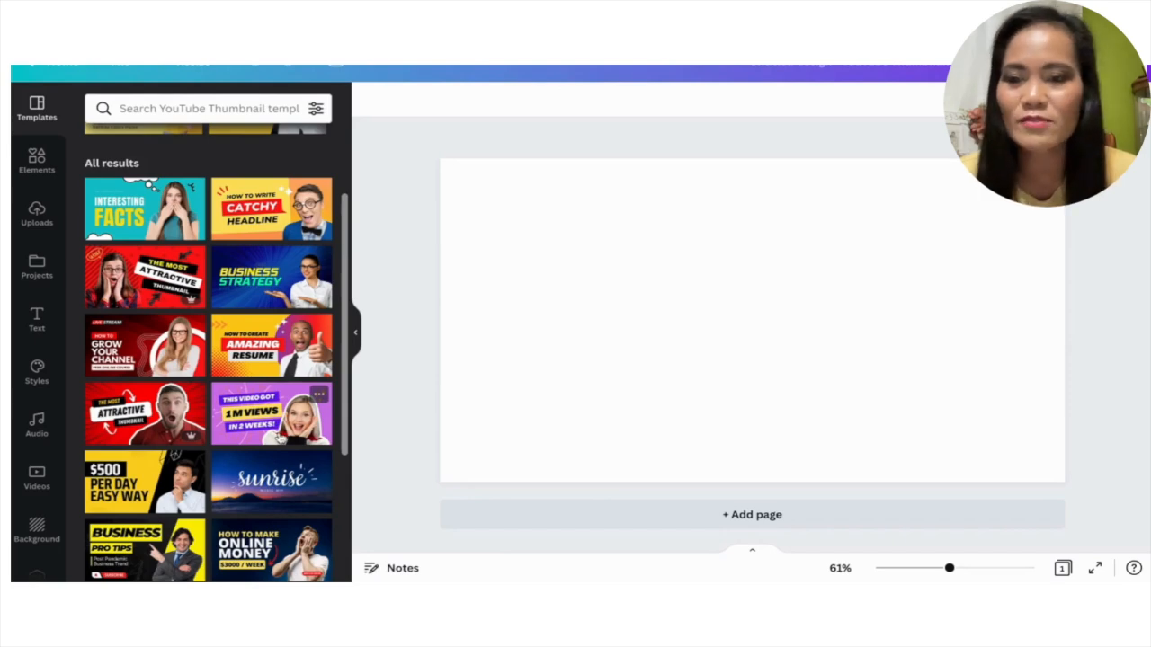
scroll(238, 440, down, 3)
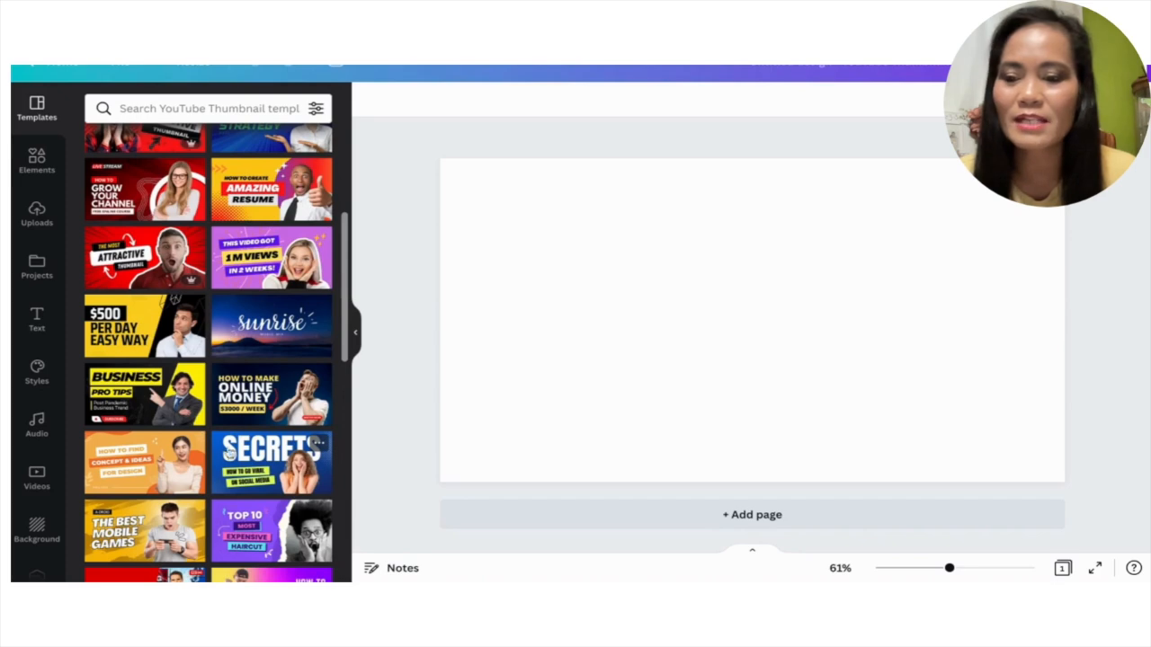
scroll(259, 303, down, 1)
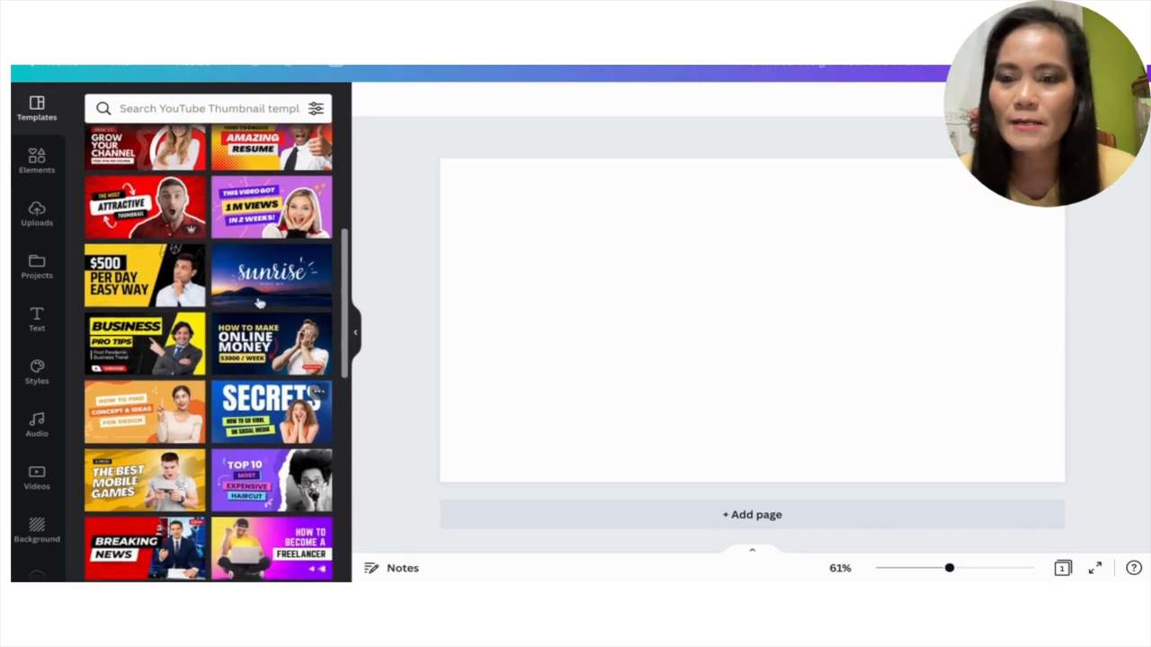
click(259, 225)
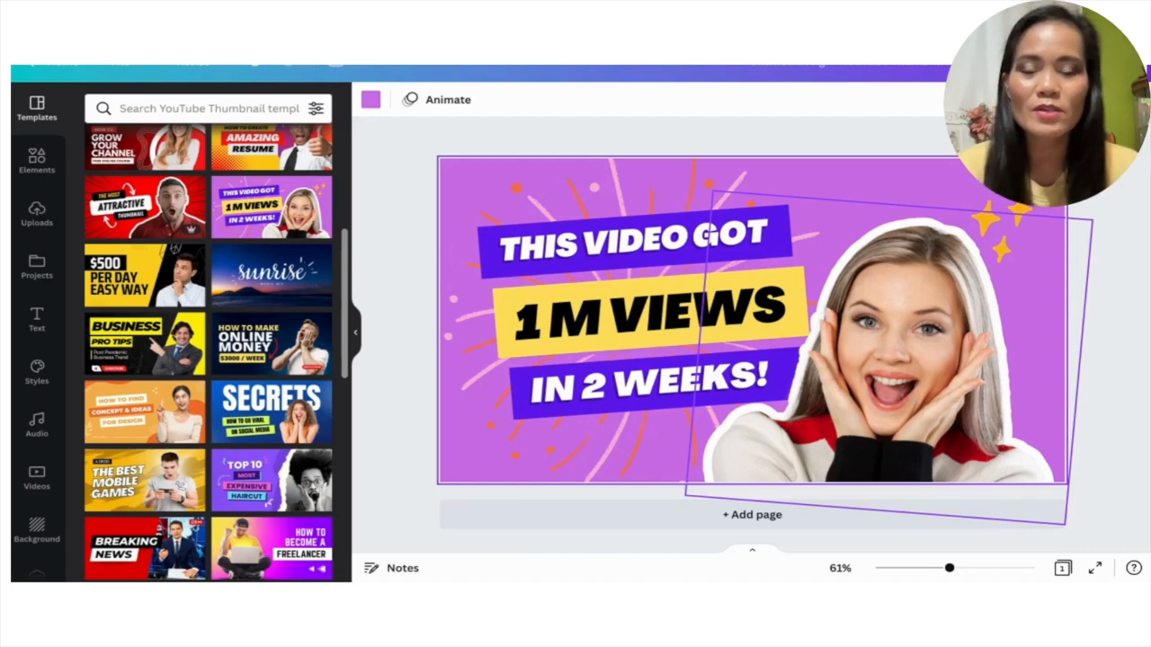
Delete the woman's cutout photo and move the star graphic closer to the page's upper-right corner.
click(919, 313)
key(Delete)
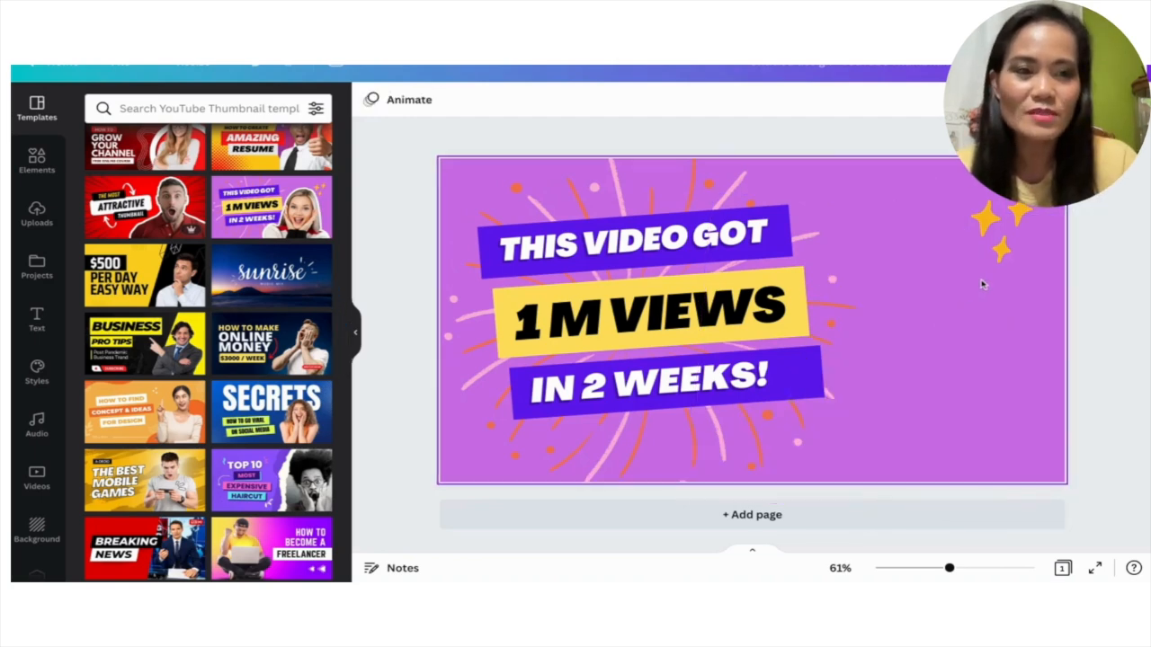
click(1008, 231)
drag(1016, 232, 1044, 219)
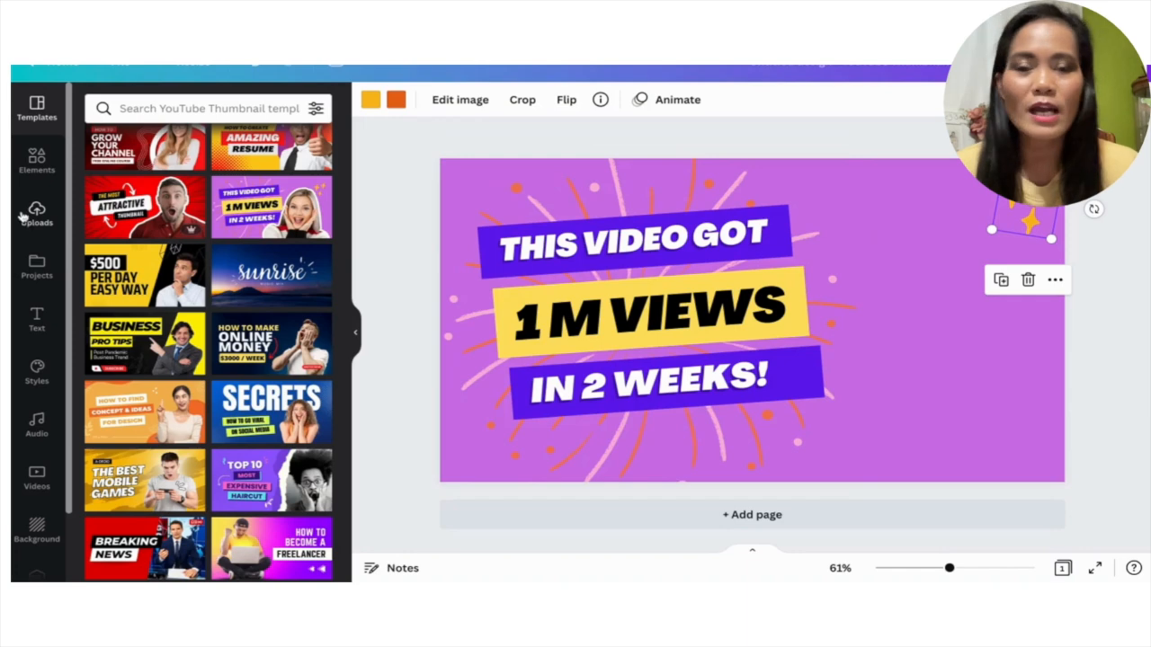
Insert a circular photo frame and enlarge it to fill the area to the right of the headline text.
click(37, 159)
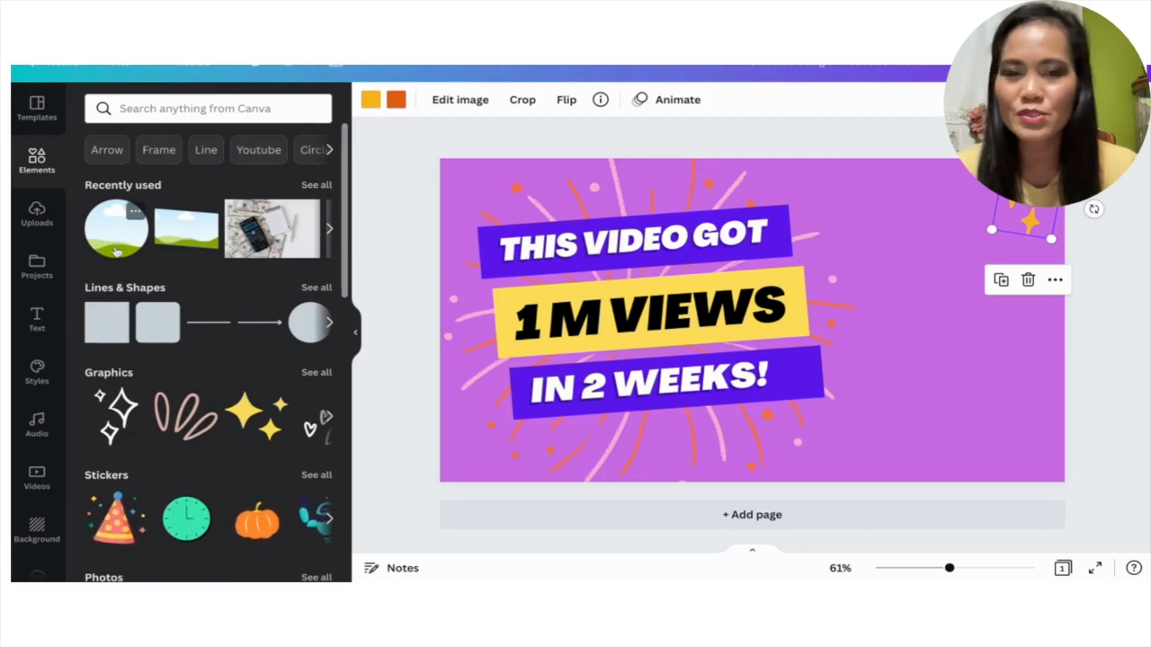
click(114, 233)
drag(826, 359, 1013, 393)
drag(848, 272, 780, 206)
mouse_move(922, 342)
mouse_down()
mouse_move(960, 376)
mouse_move(894, 300)
mouse_move(928, 344)
mouse_up()
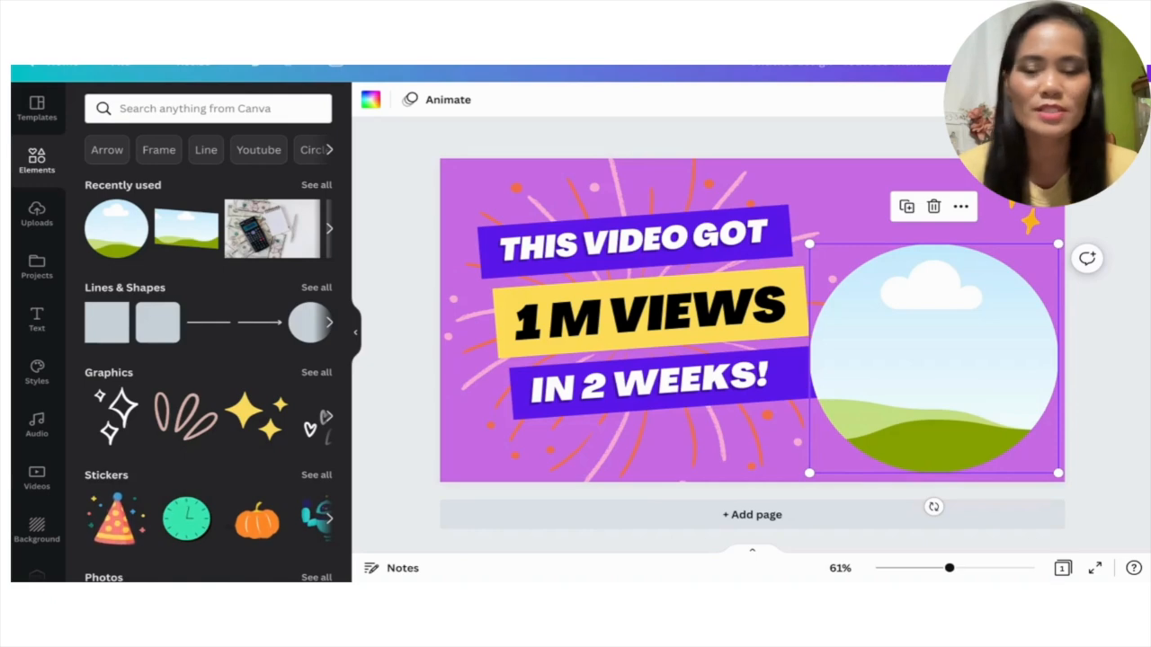
click(1113, 381)
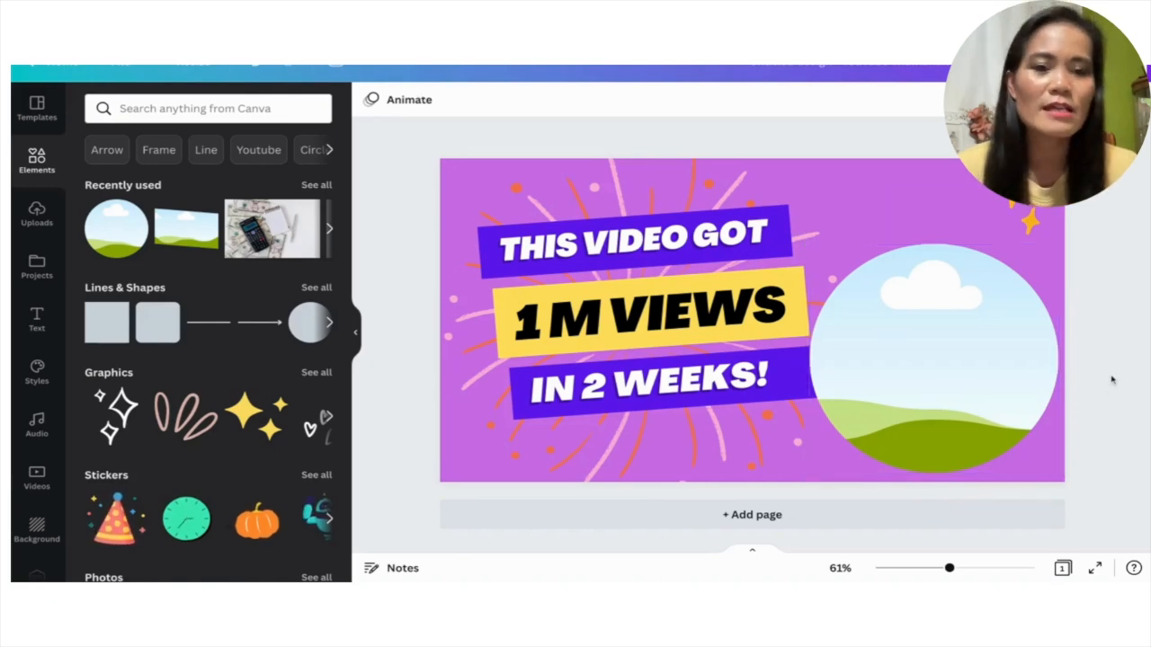
Fill the circular frame with the uploaded photo of the smiling woman in a yellow sweater pointing with both hands.
click(900, 335)
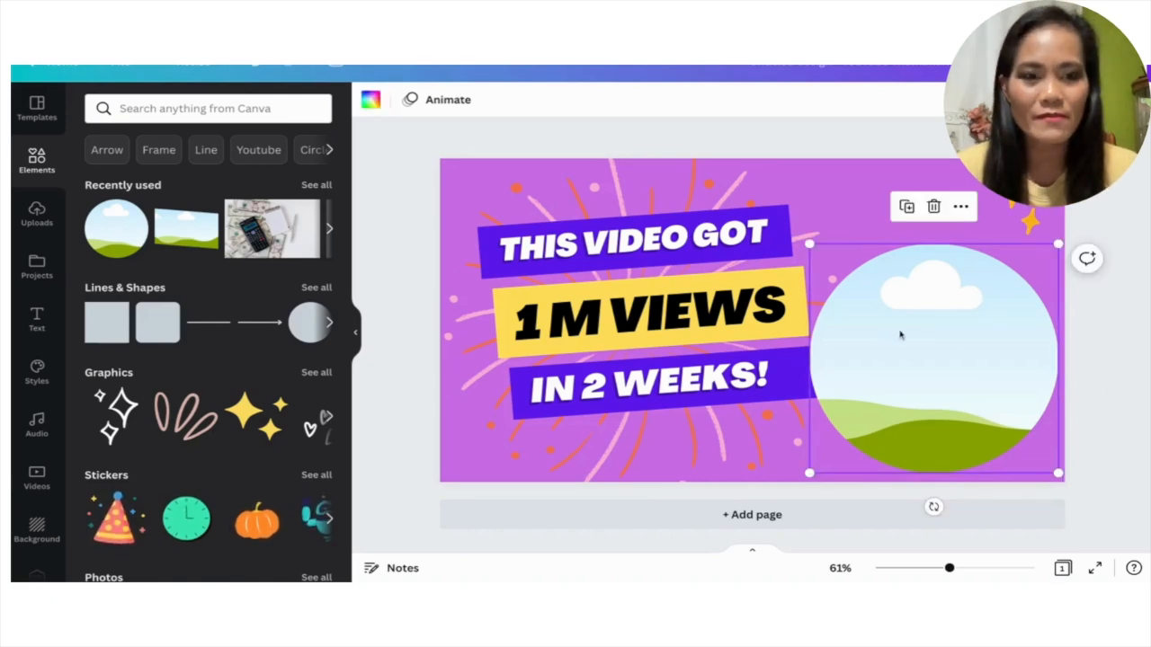
click(32, 222)
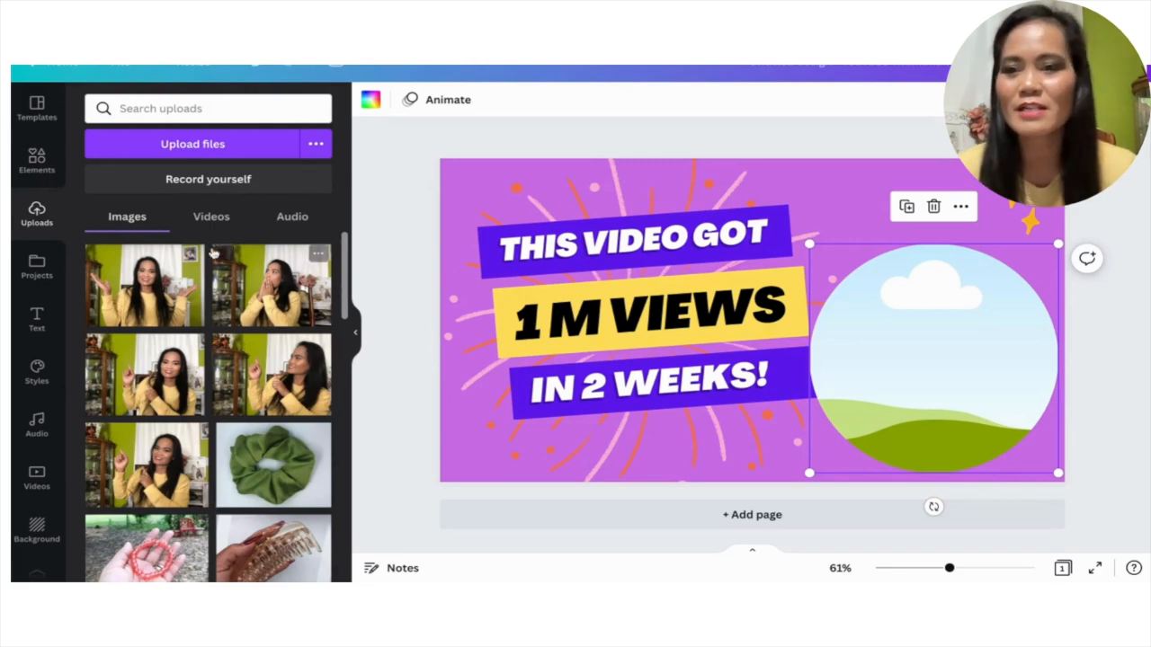
click(198, 149)
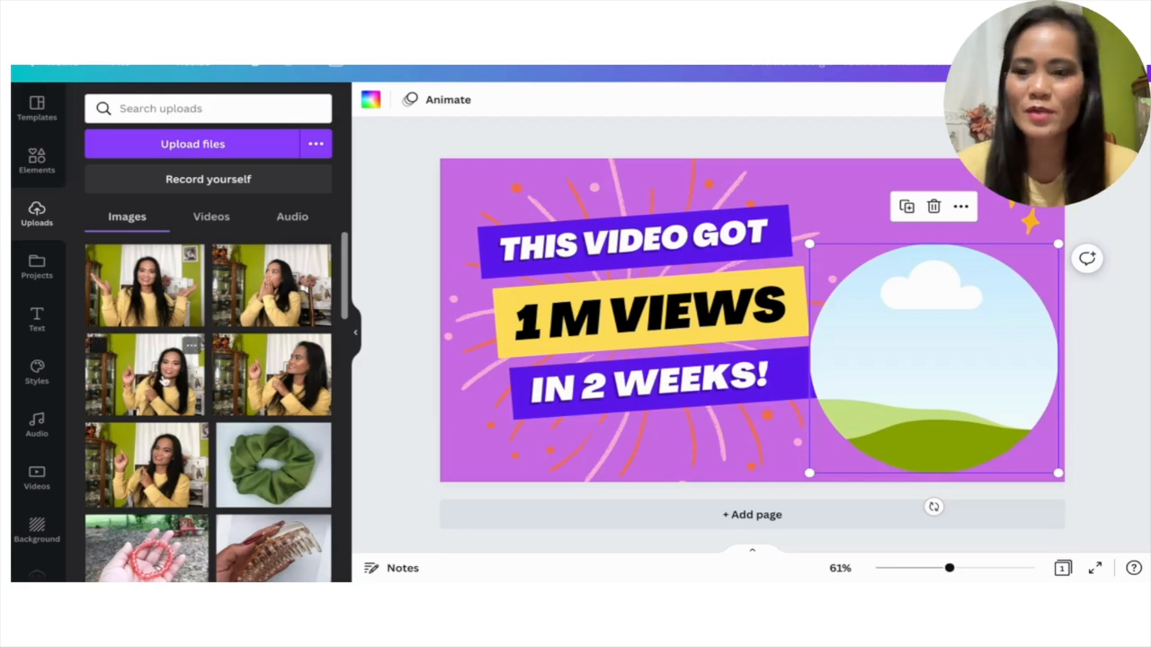
drag(169, 392, 878, 334)
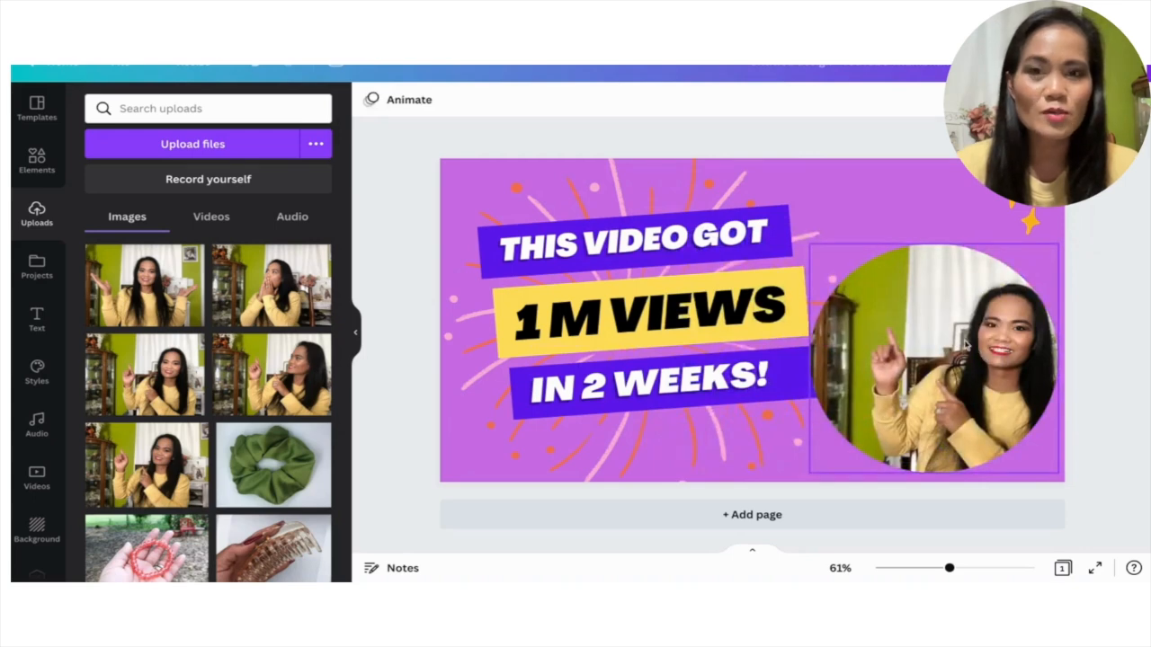
Reposition and slightly enlarge the photo inside the circular frame so the woman's face and pointing hand fit within the circle.
click(967, 344)
click(967, 344)
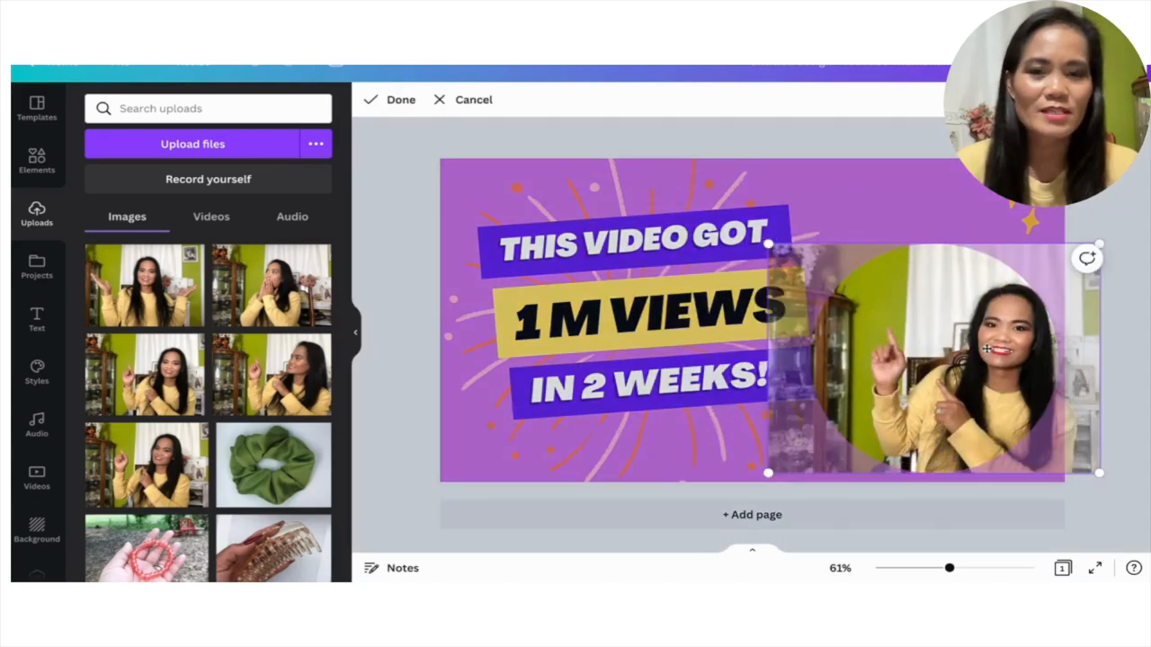
drag(986, 349, 945, 349)
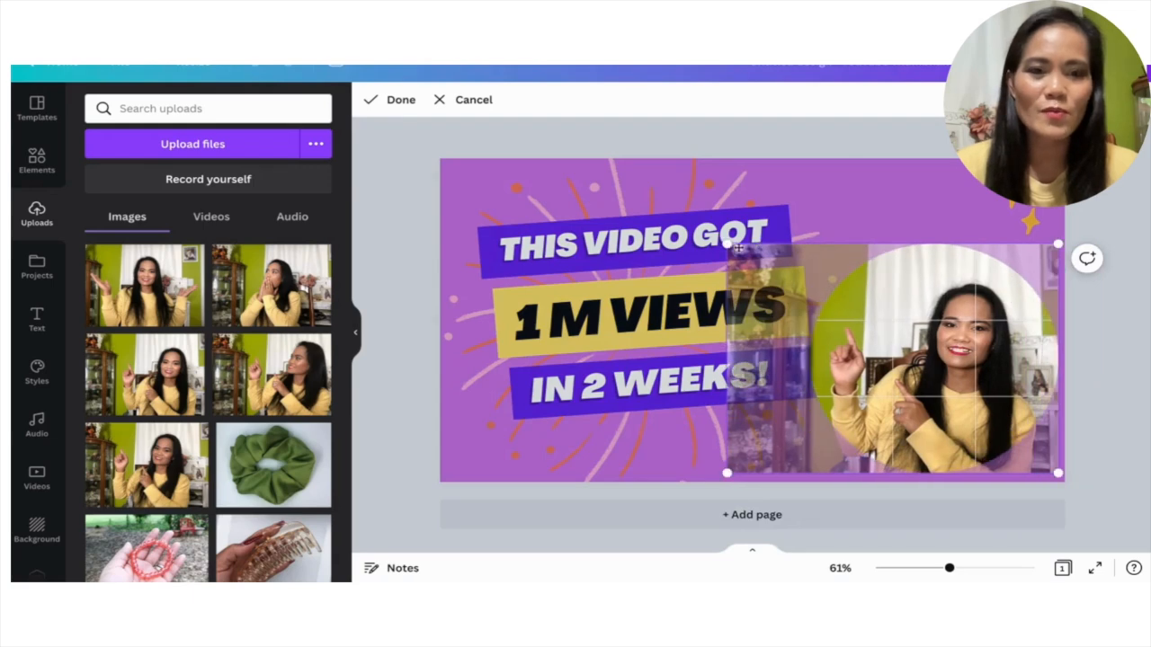
mouse_move(728, 241)
mouse_down()
mouse_move(676, 209)
mouse_move(712, 234)
mouse_up()
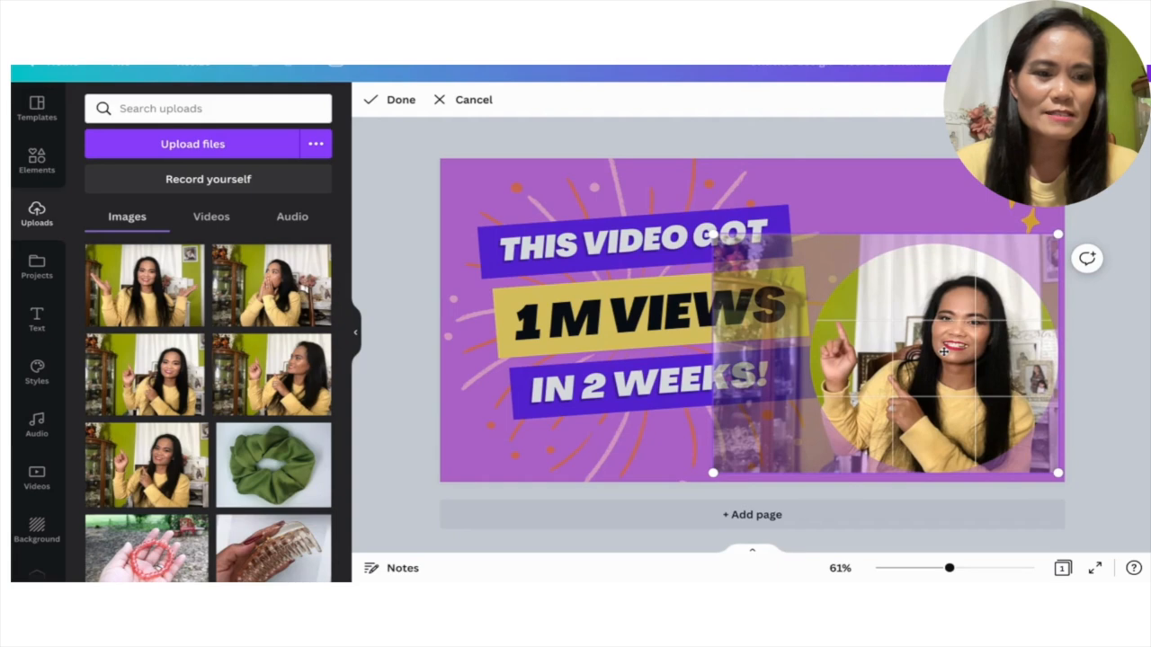
drag(1064, 231, 1078, 220)
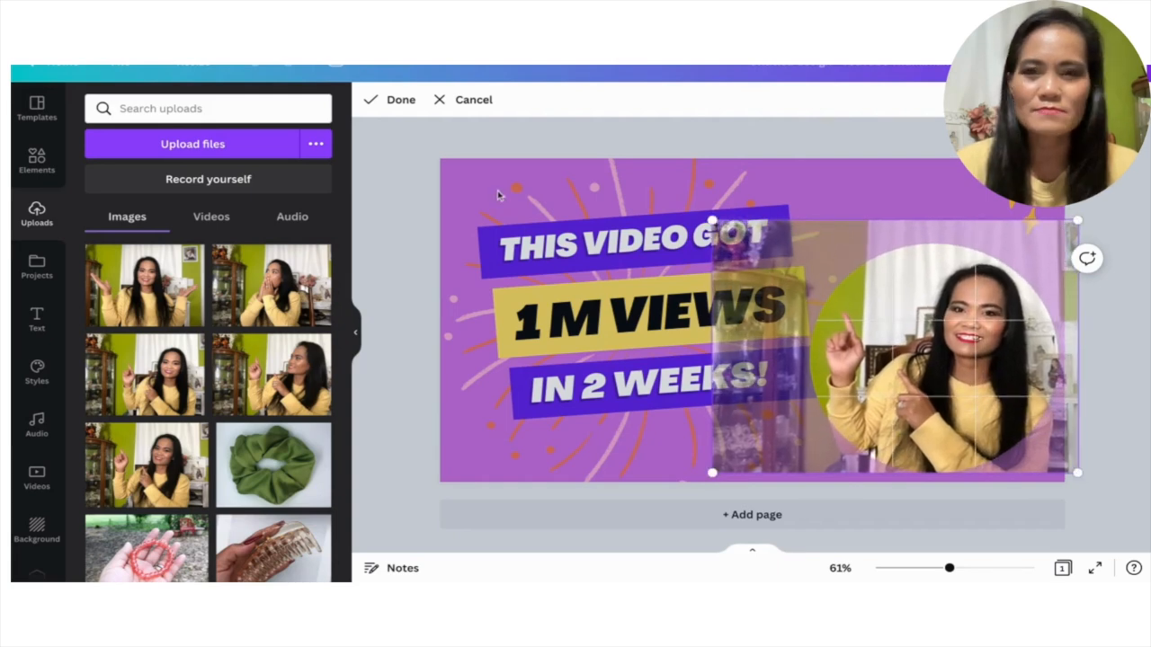
click(393, 99)
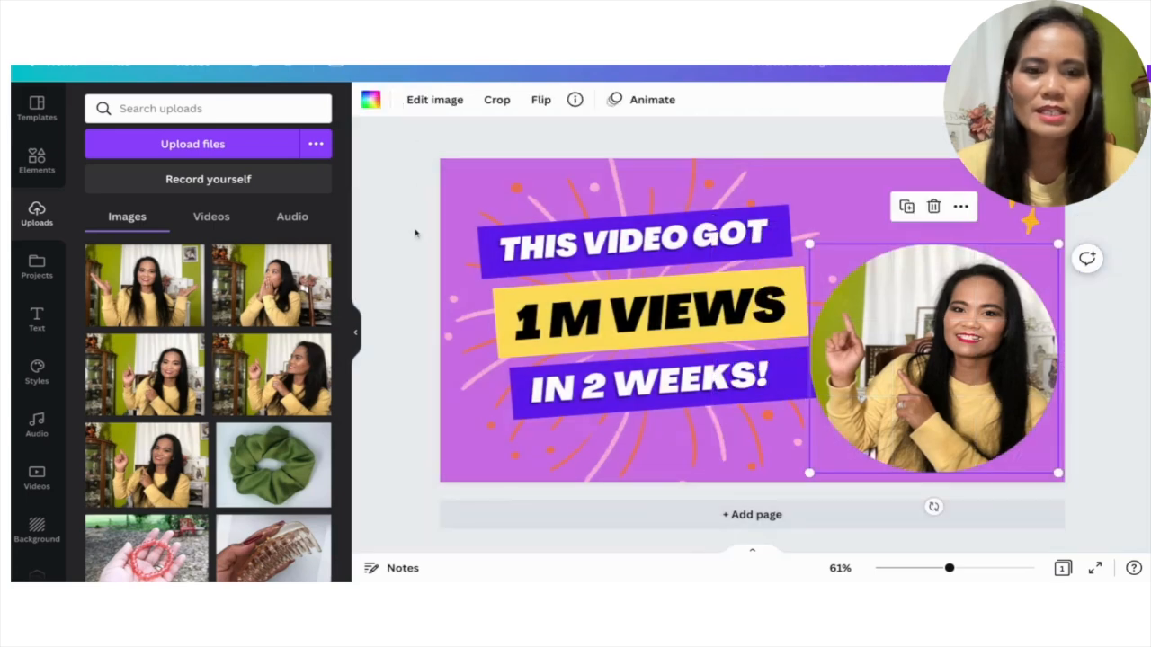
click(1121, 319)
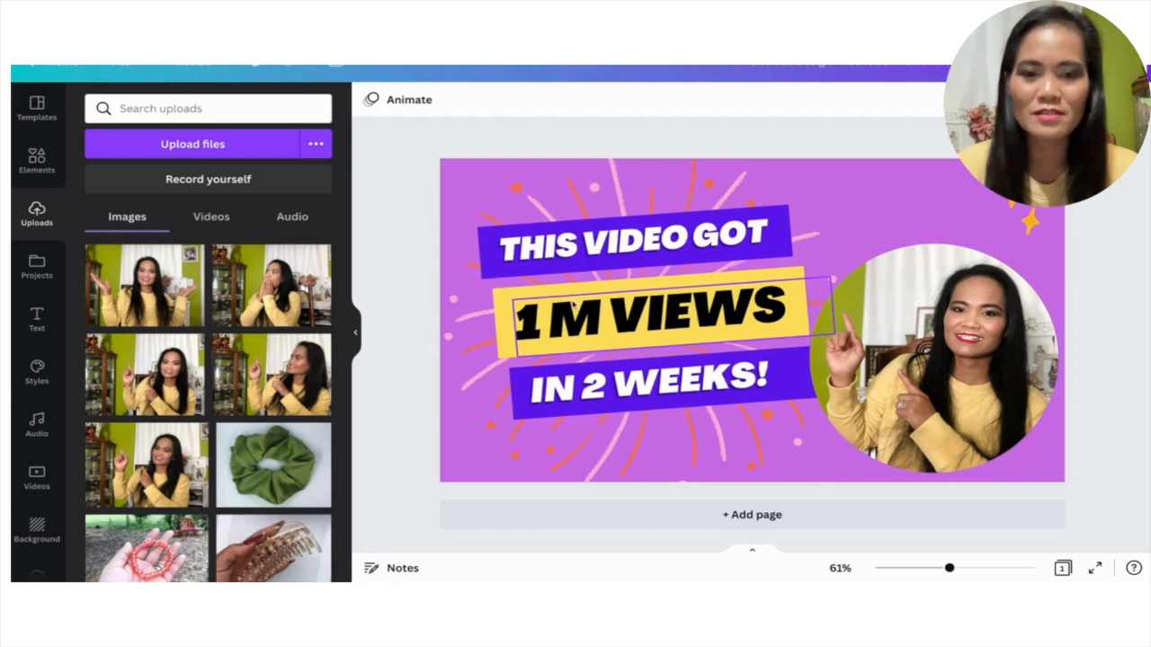
Change the page's background color to the yellow from the document colors.
click(929, 195)
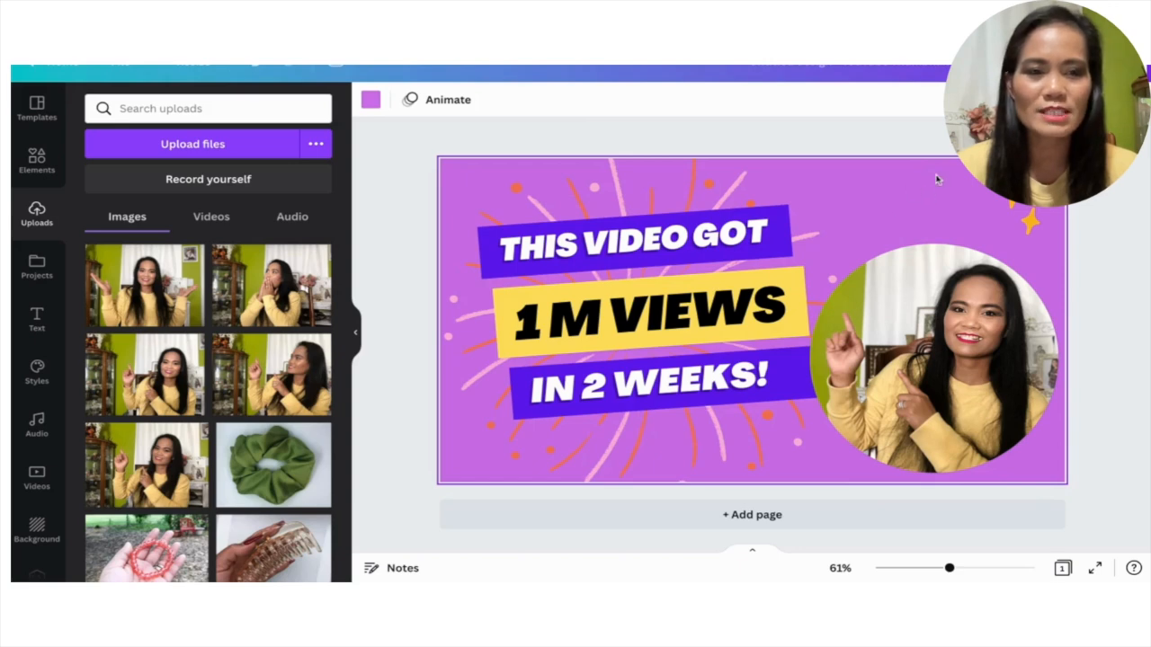
click(371, 98)
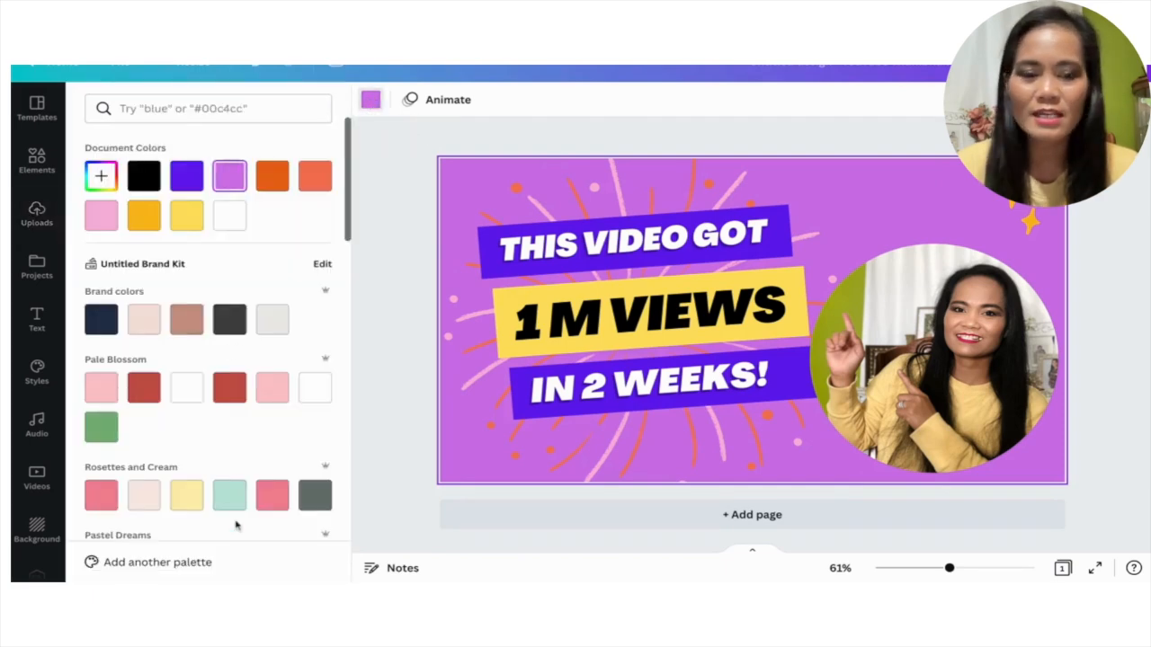
click(186, 217)
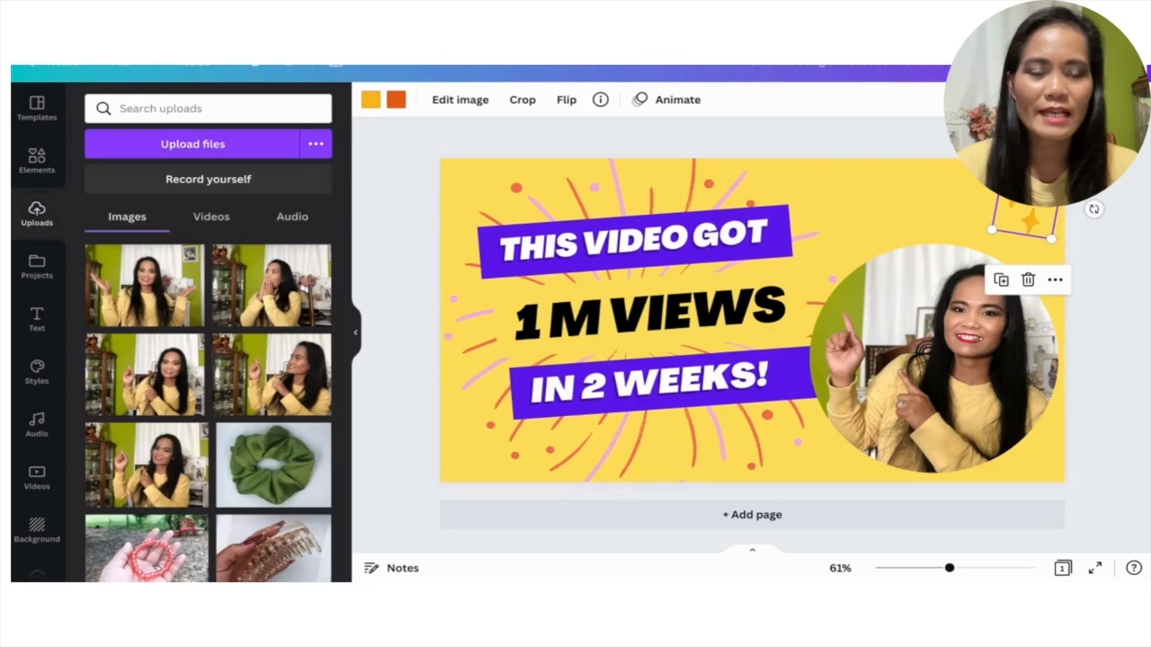
Recolor the star graphic with white and the dark grey from the Rosettes and Cream palette, and make it smaller.
click(370, 101)
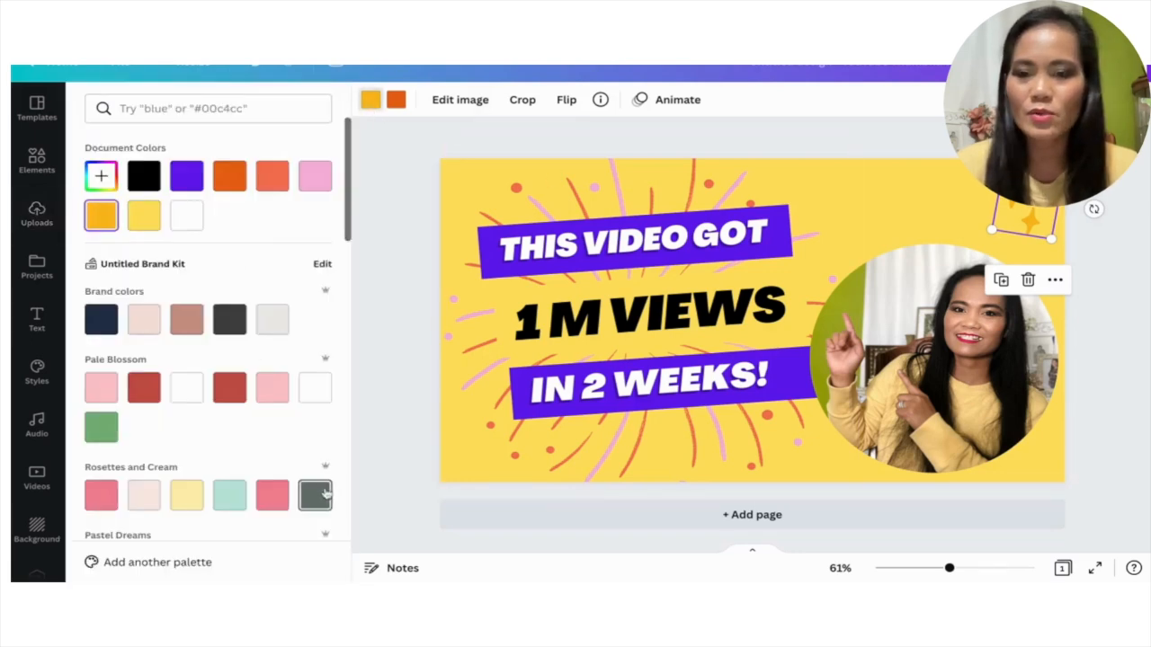
click(315, 388)
click(398, 101)
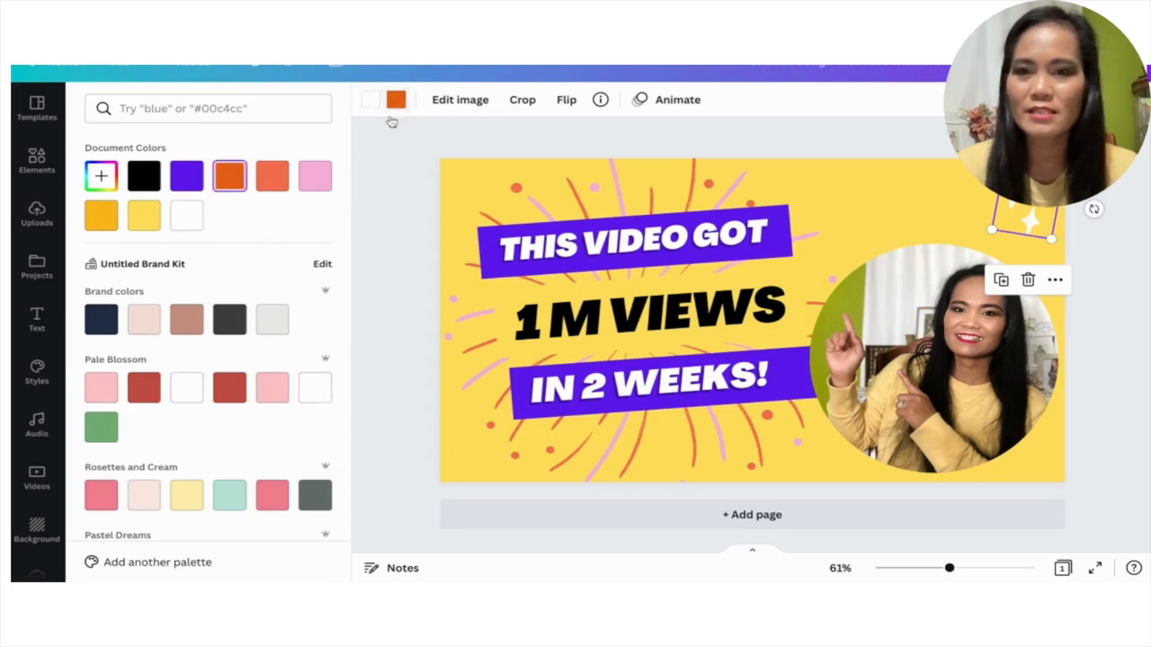
click(316, 496)
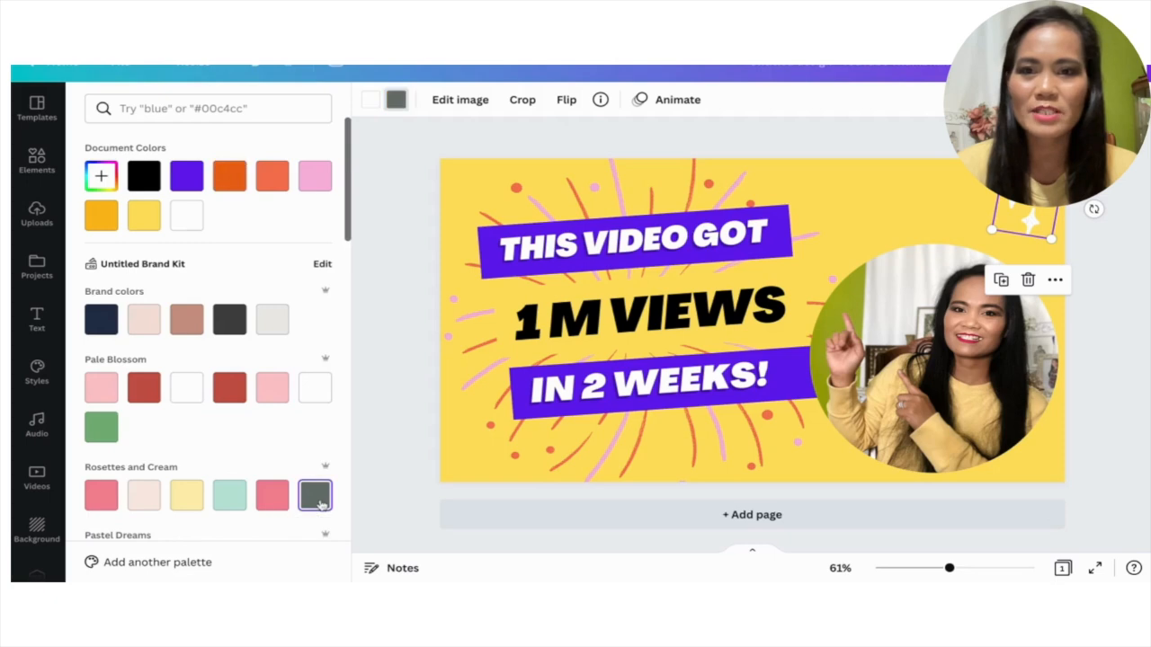
drag(1051, 237, 1018, 207)
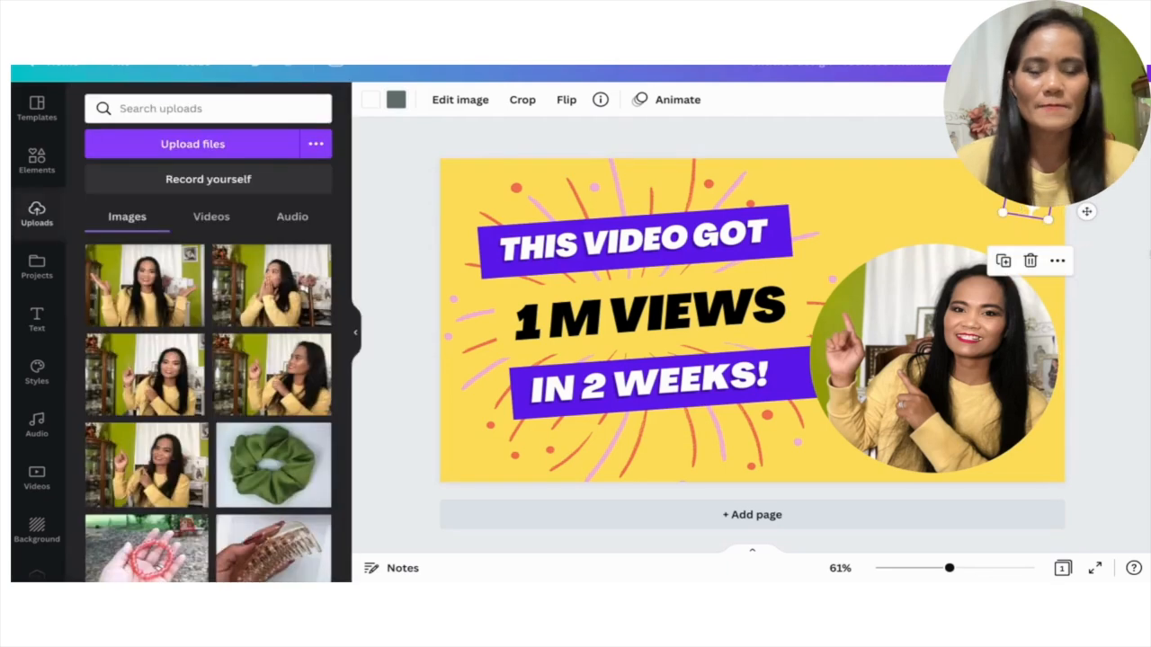
Insert a solid circle shape in the middle of the page, undoing any shift from its centered position.
click(889, 346)
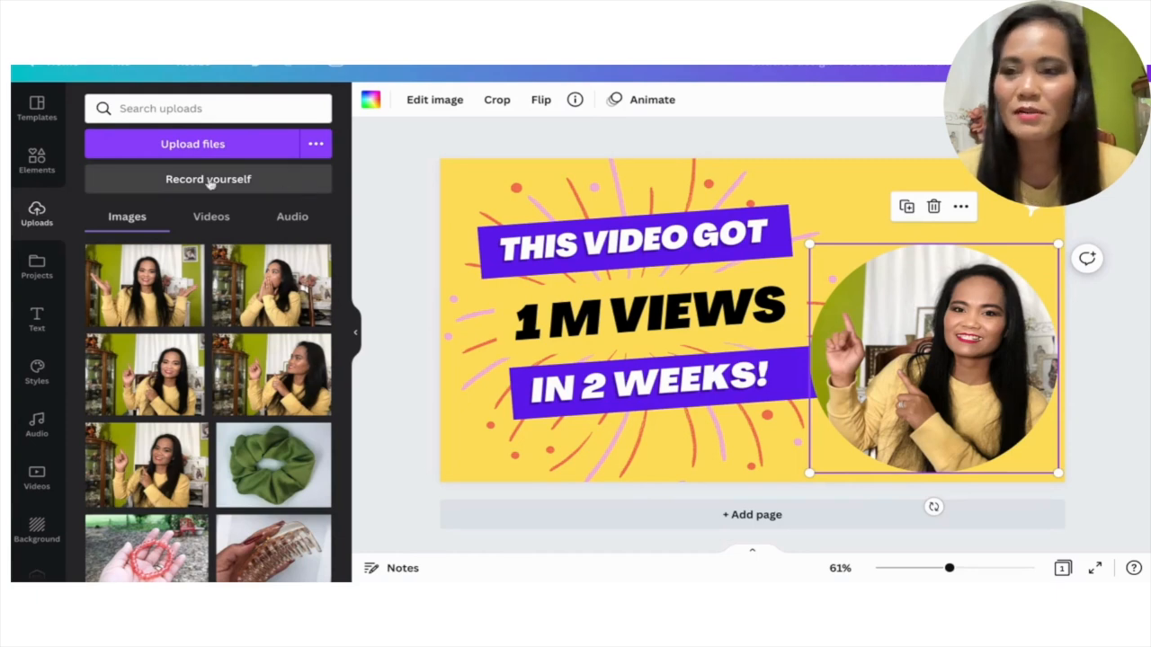
click(35, 159)
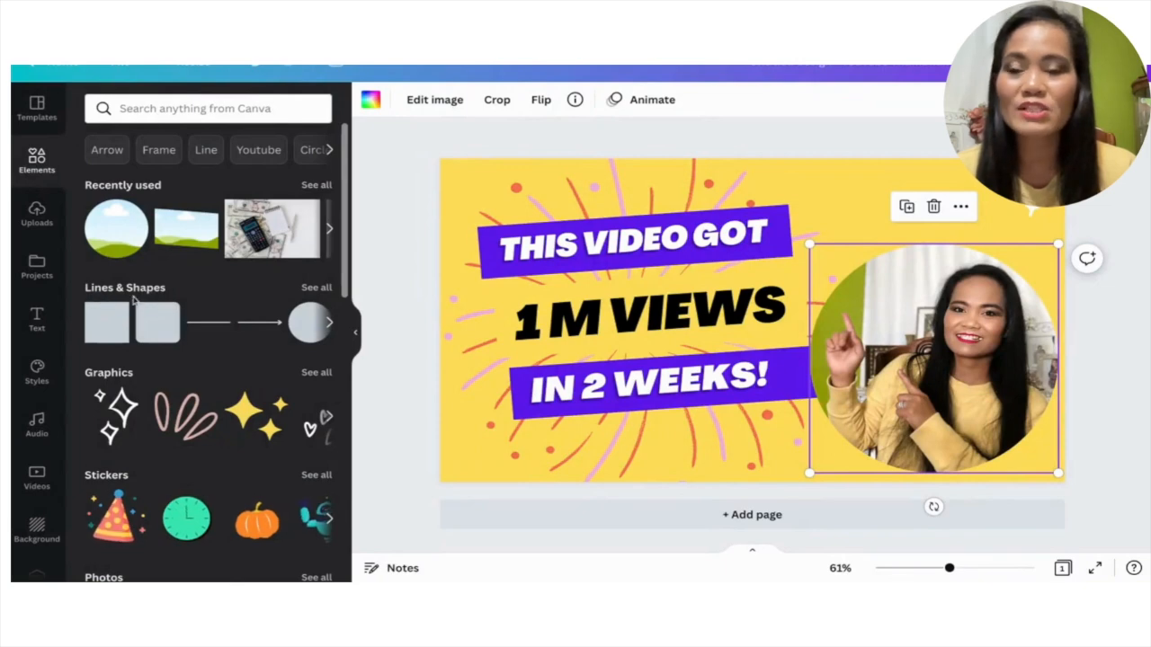
click(329, 322)
click(117, 329)
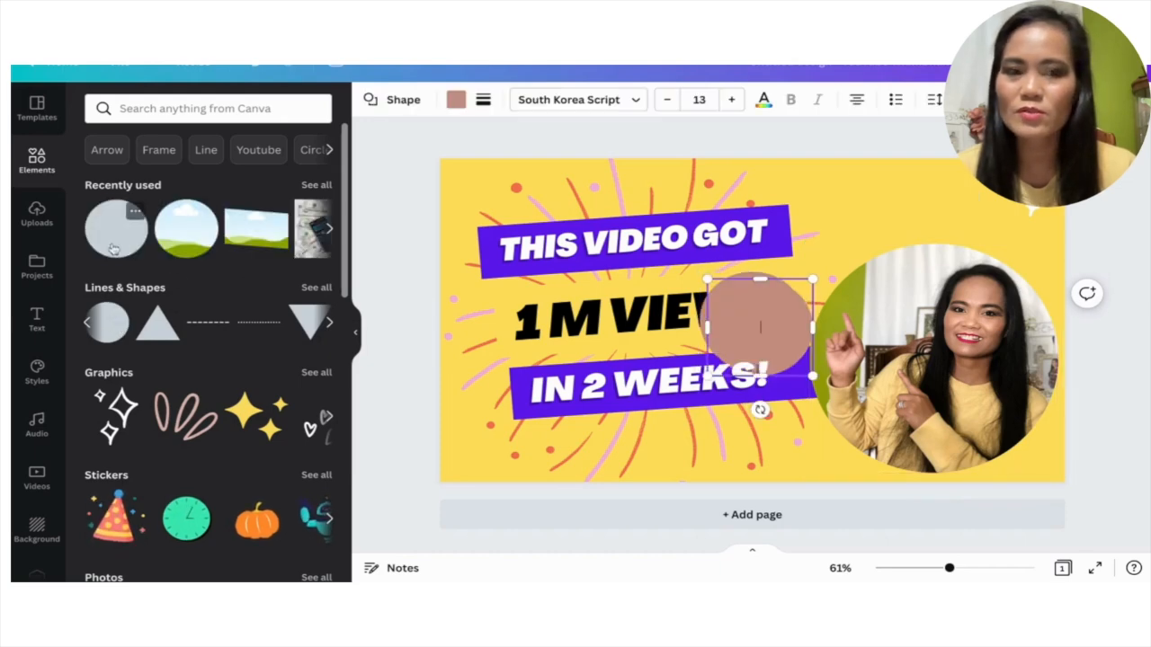
drag(719, 313, 727, 321)
key(ctrl+z)
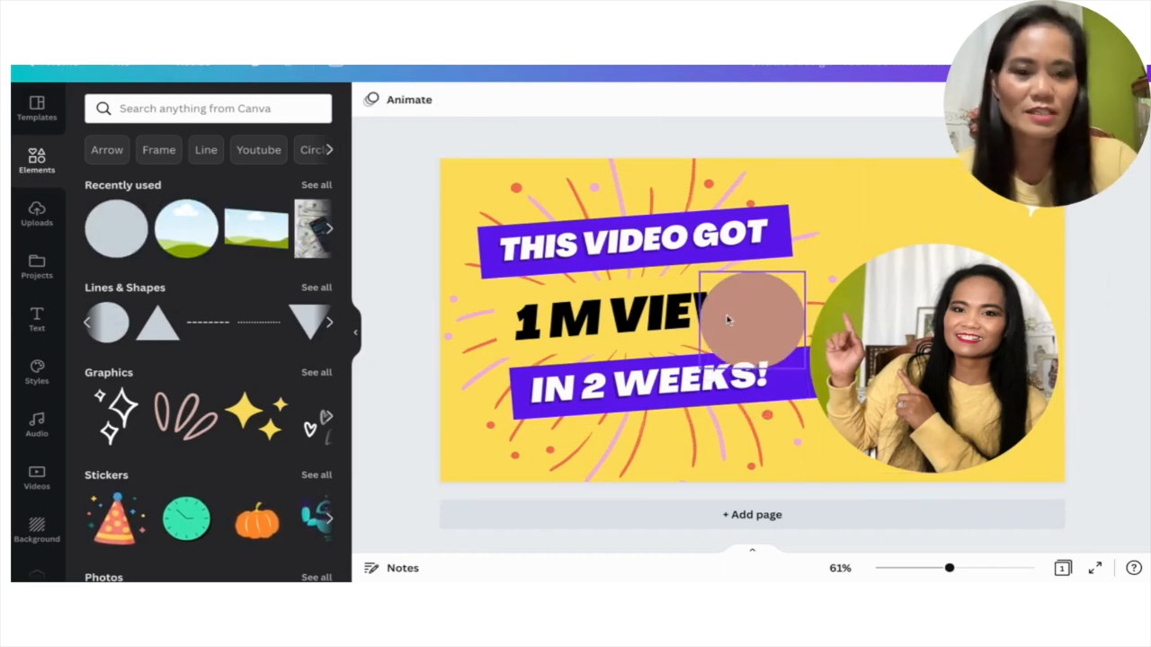
Recolor the circle shape with white from the Pale Blossom palette.
click(755, 322)
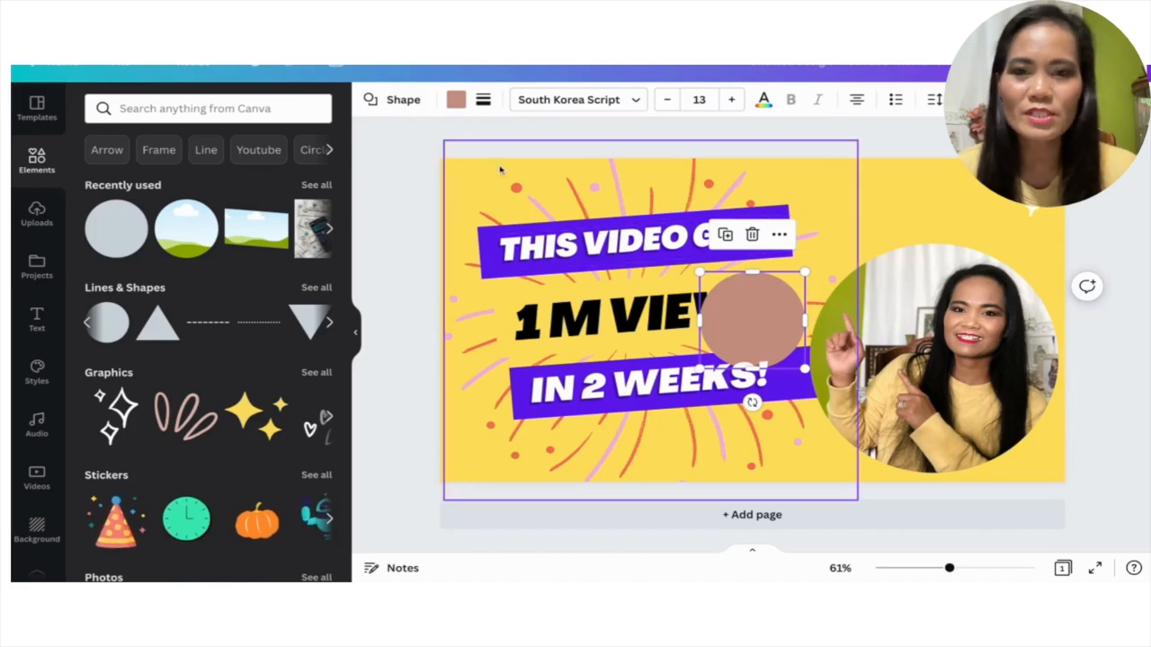
click(456, 101)
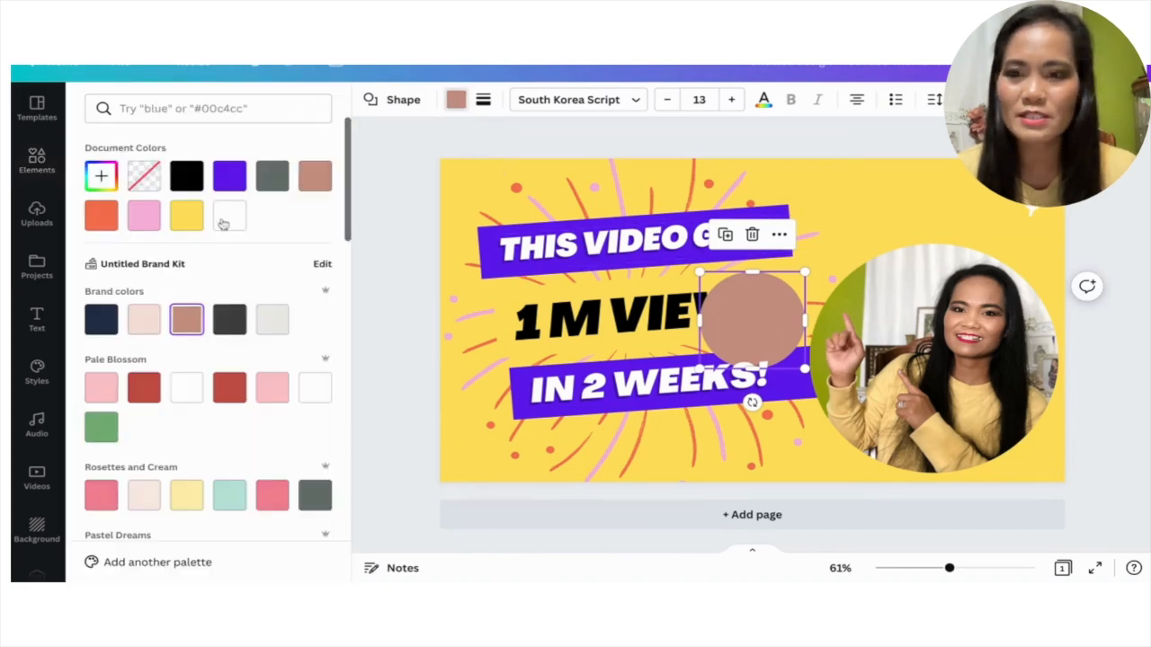
click(317, 390)
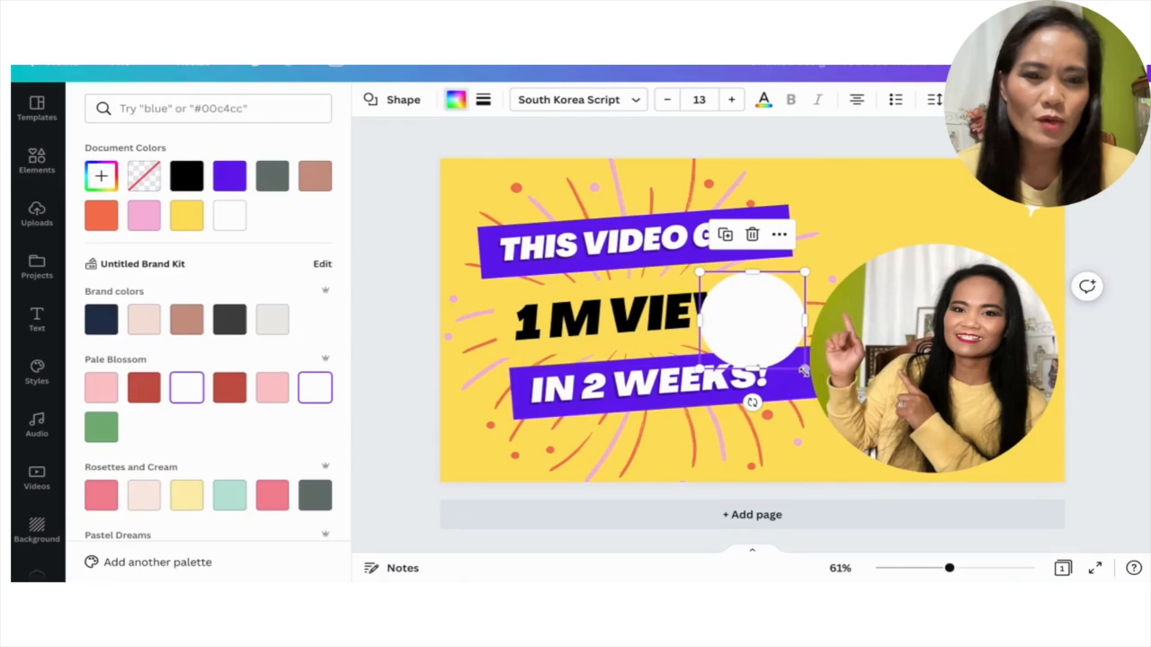
Enlarge the white circle to about 540 by 540 and position it over the circular portrait so it covers it completely.
drag(803, 370, 963, 509)
drag(802, 408, 905, 380)
drag(805, 243, 800, 239)
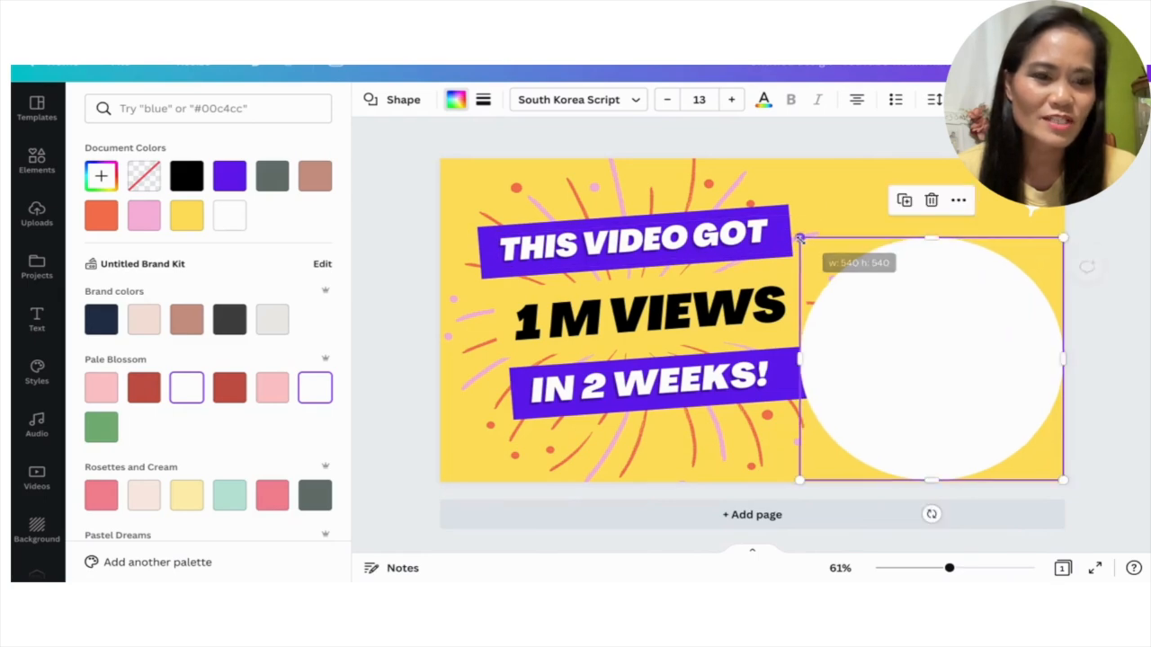
drag(889, 360, 898, 371)
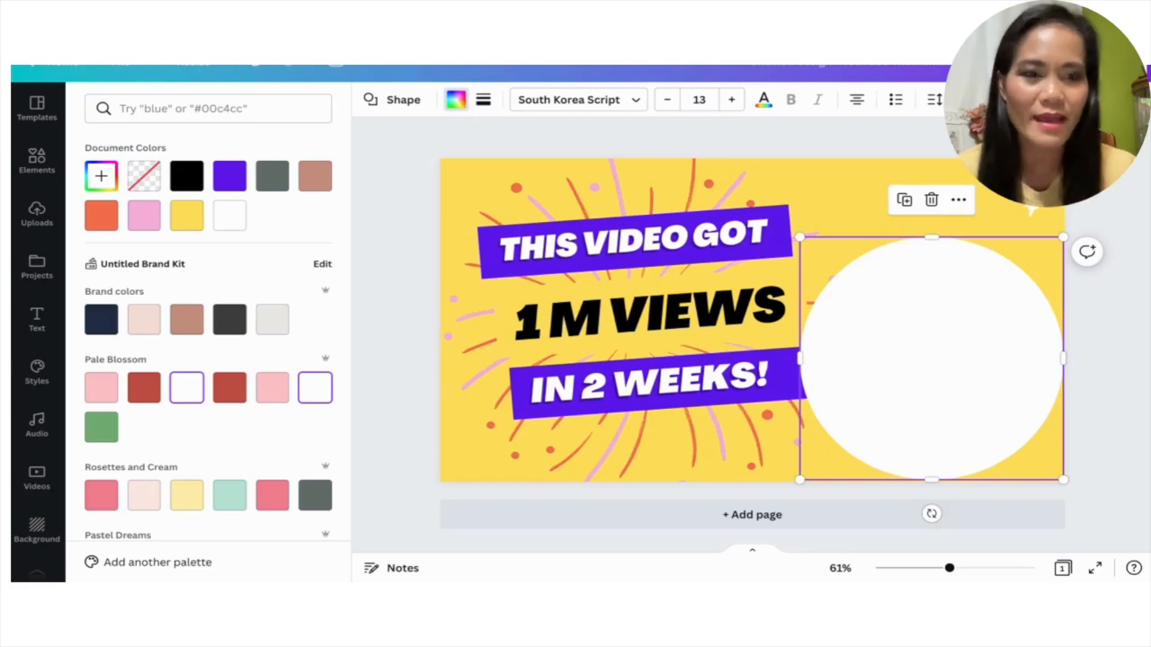
Send the white circle to the back and center the portrait on it so an even white border surrounds the photo.
click(960, 201)
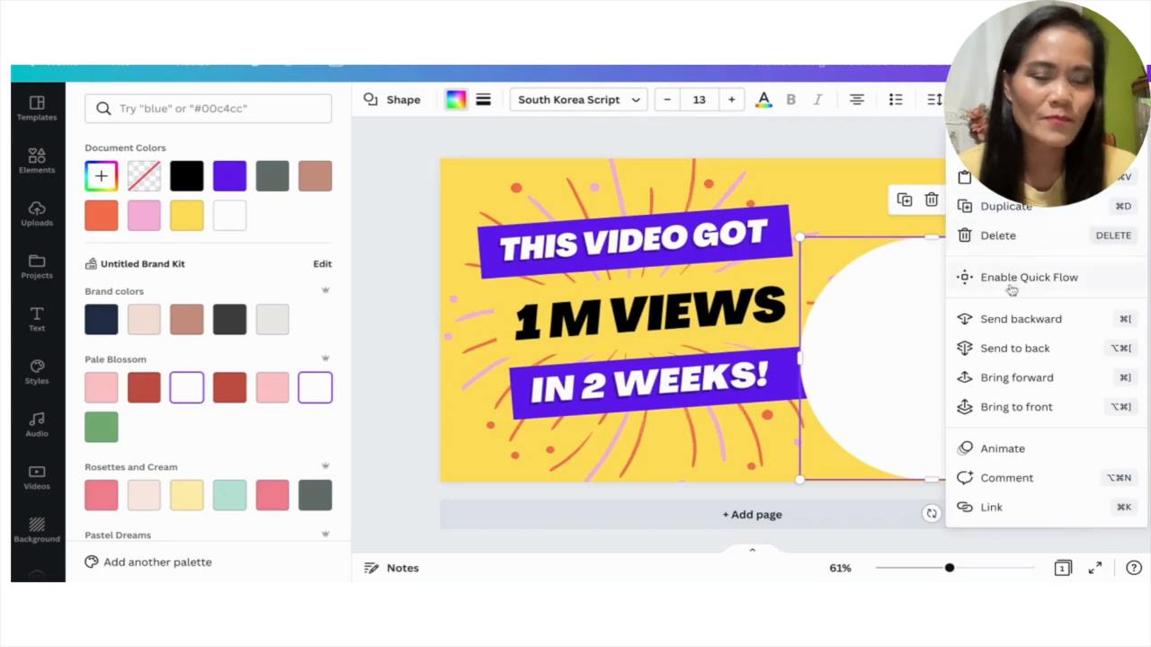
click(998, 349)
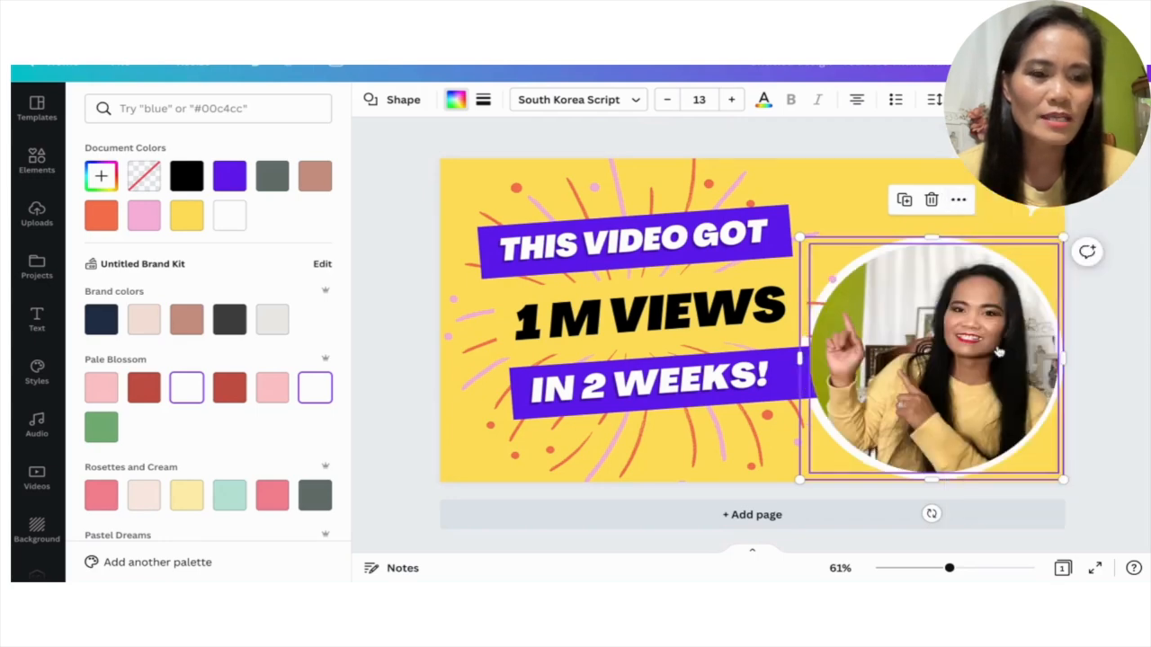
click(946, 357)
drag(948, 355, 942, 351)
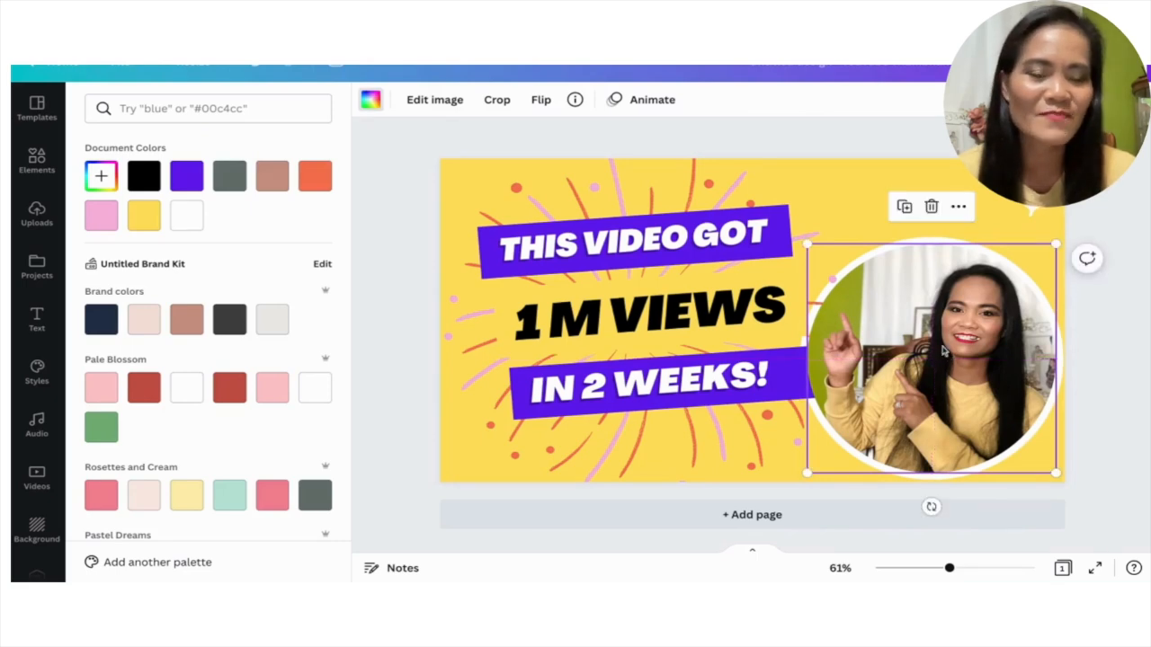
drag(942, 351, 942, 350)
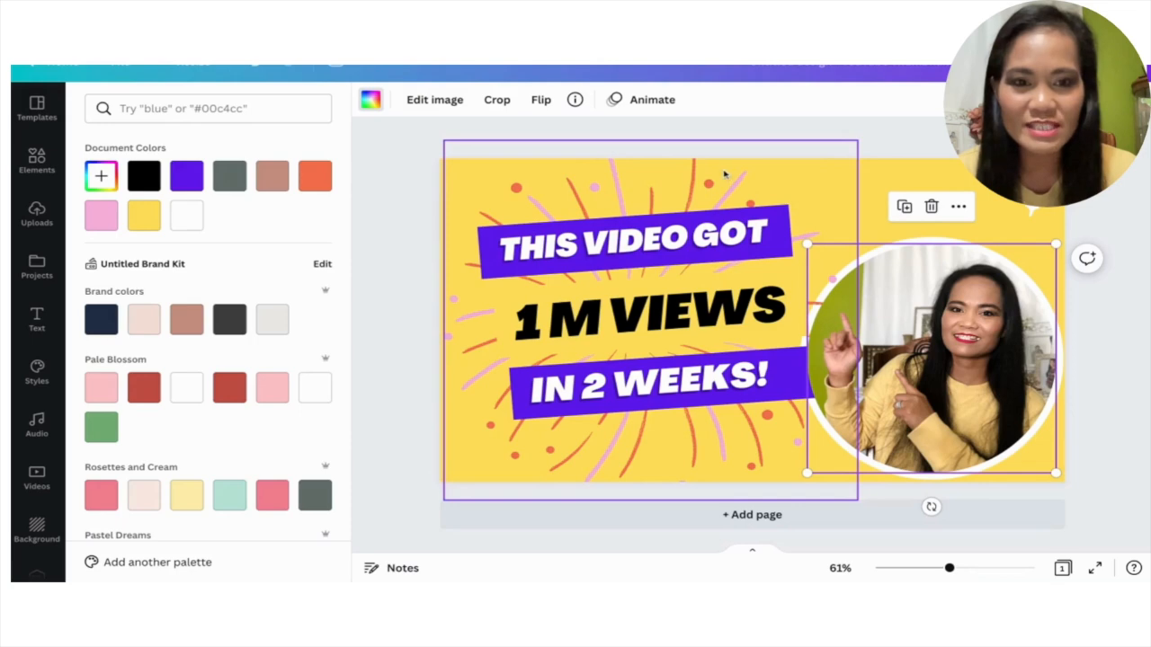
Change the pink parts of the firework burst graphic behind the text to white.
click(615, 182)
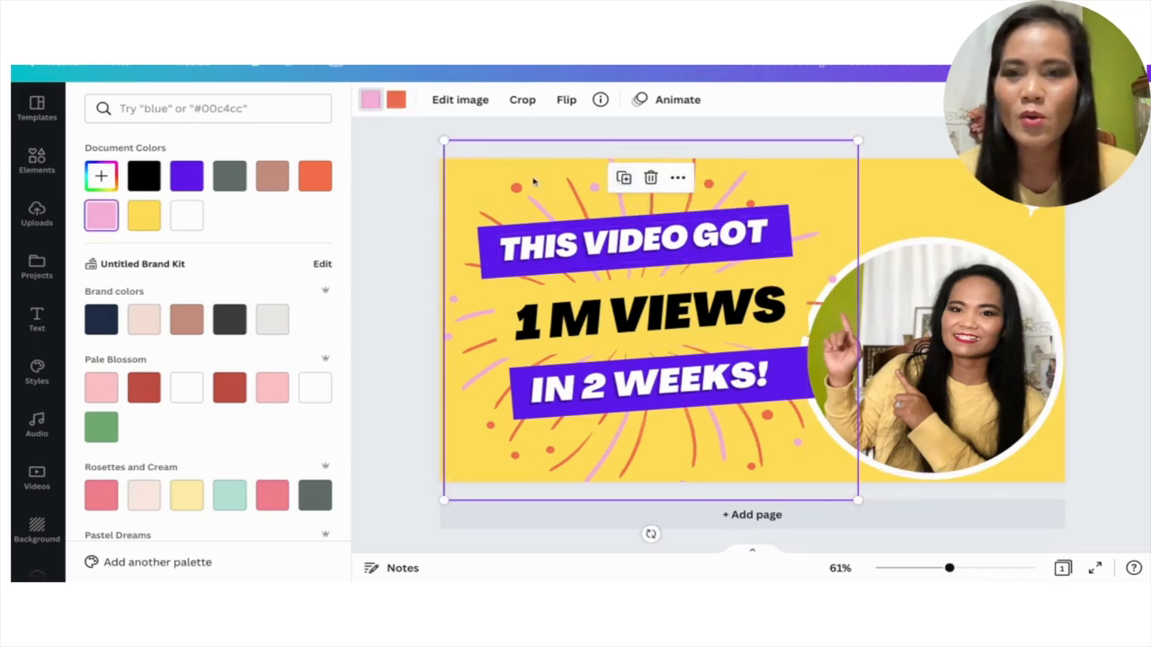
click(366, 99)
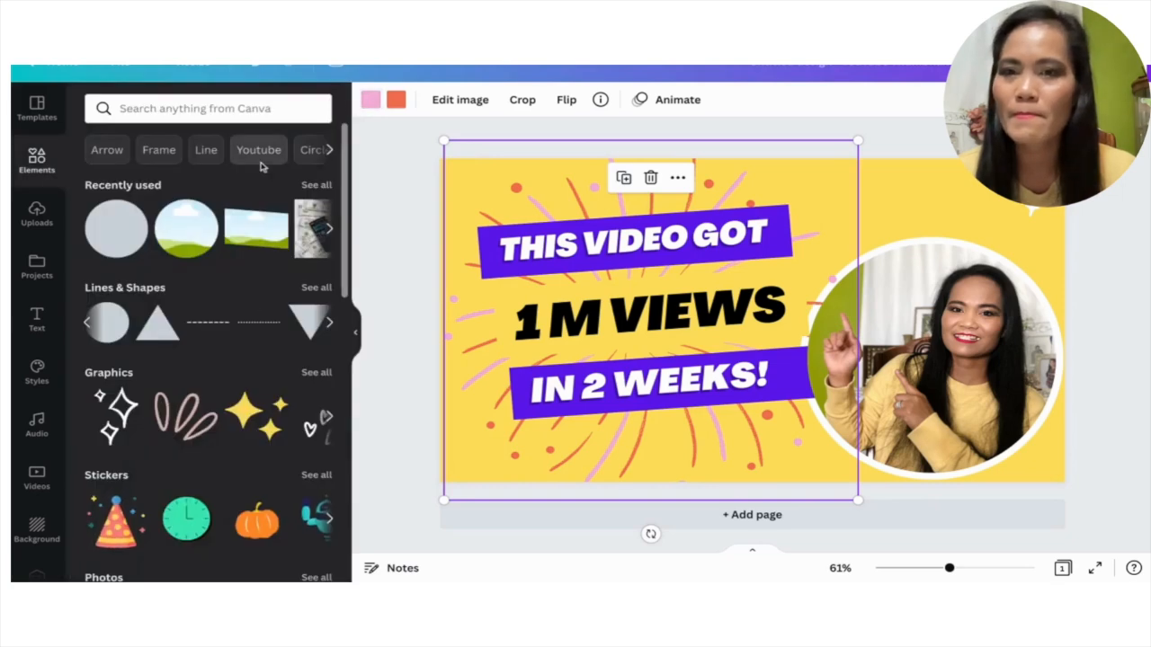
click(372, 101)
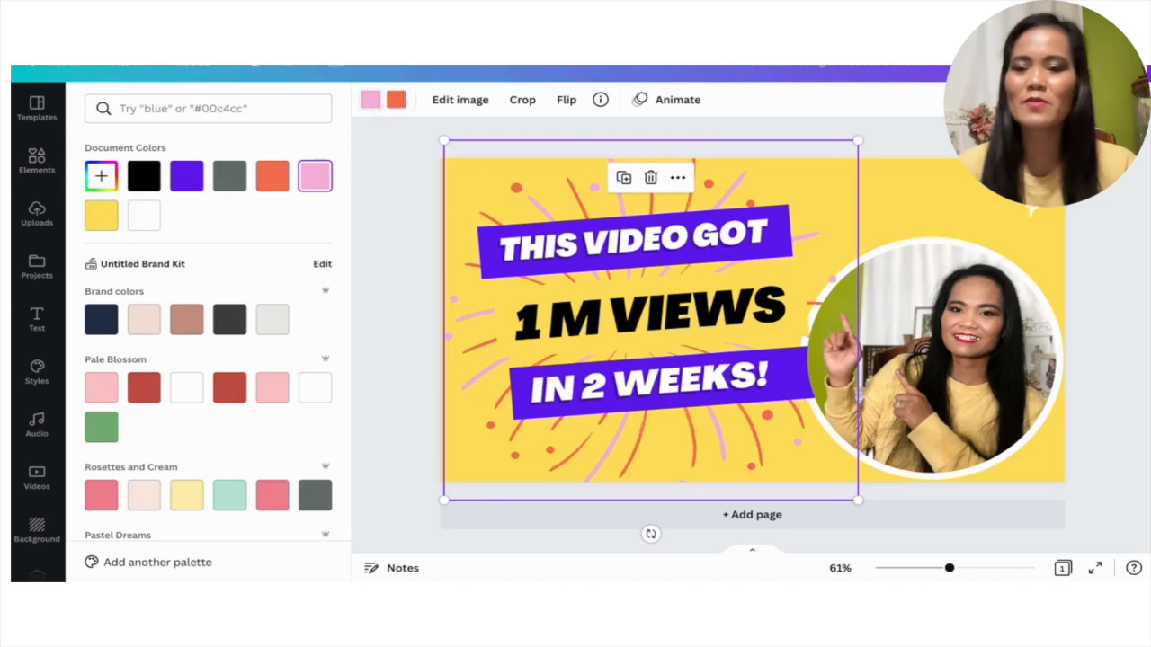
click(314, 387)
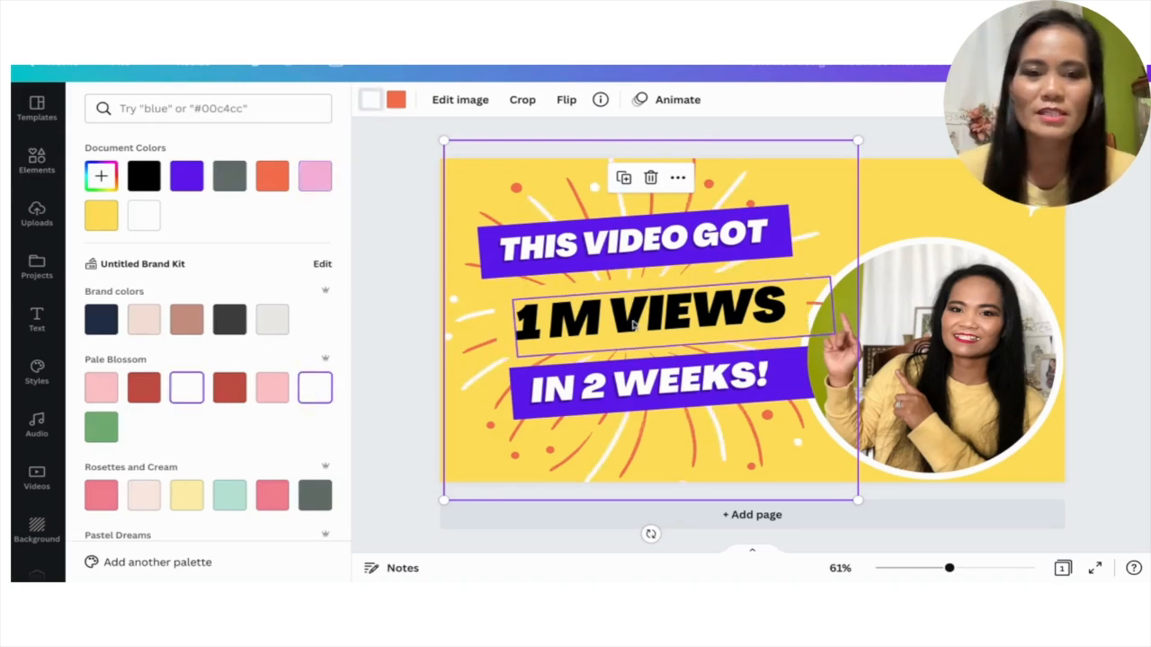
Change the orange parts of the firework burst graphic to red from the default colors.
click(395, 100)
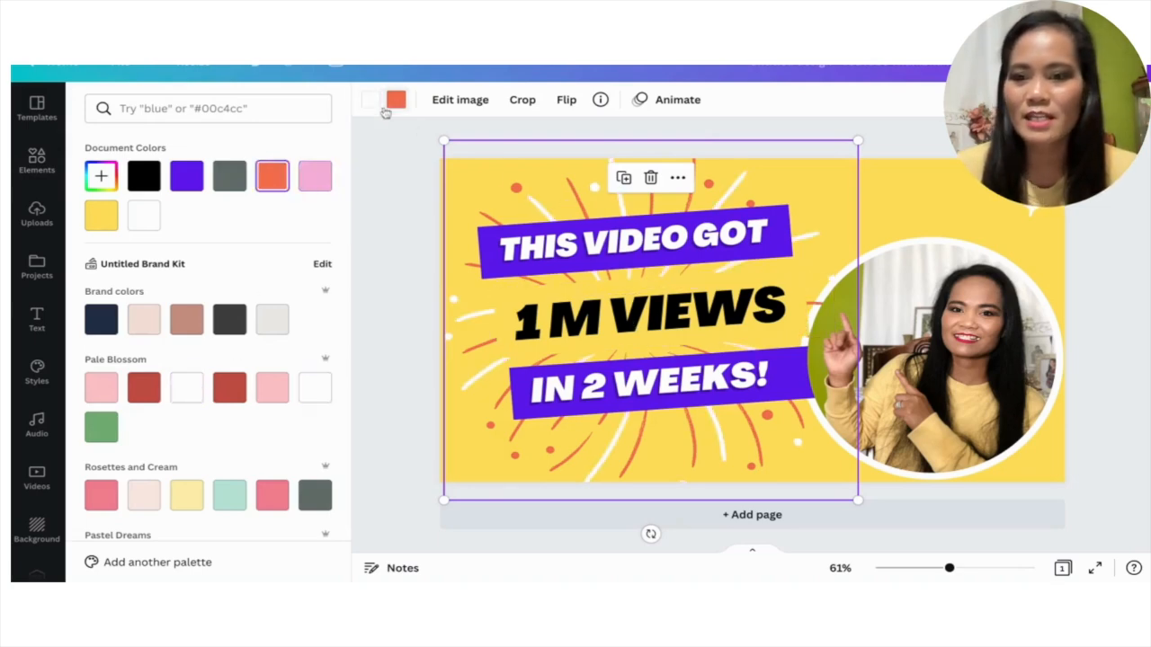
scroll(205, 423, down, 5)
scroll(206, 422, down, 8)
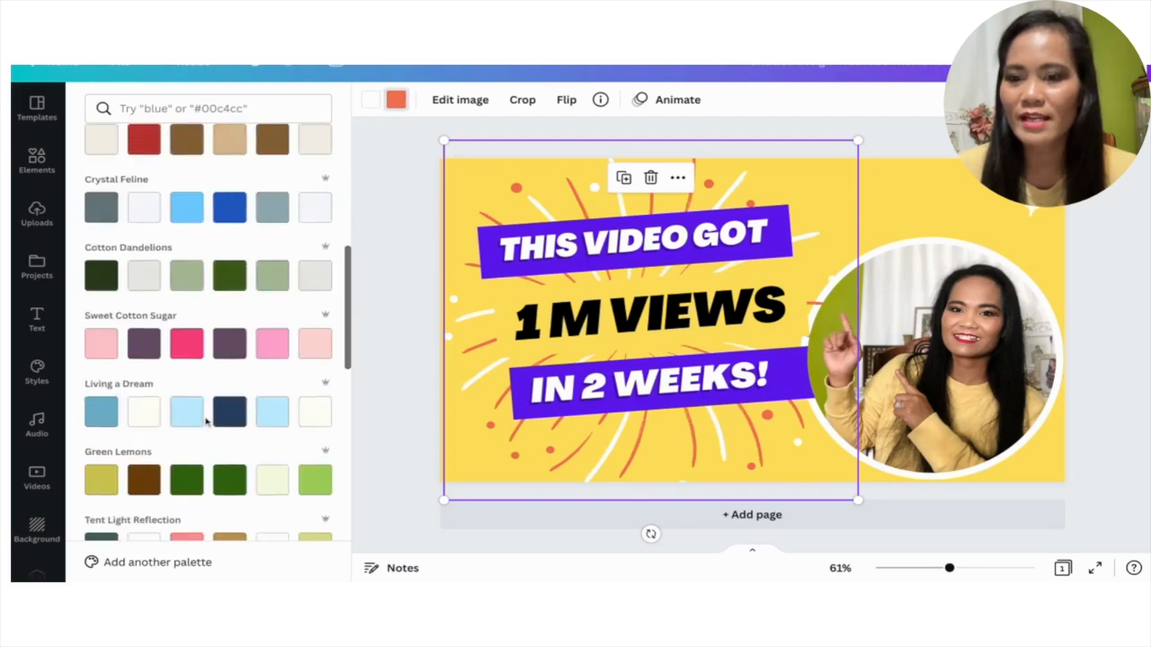
scroll(206, 423, down, 5)
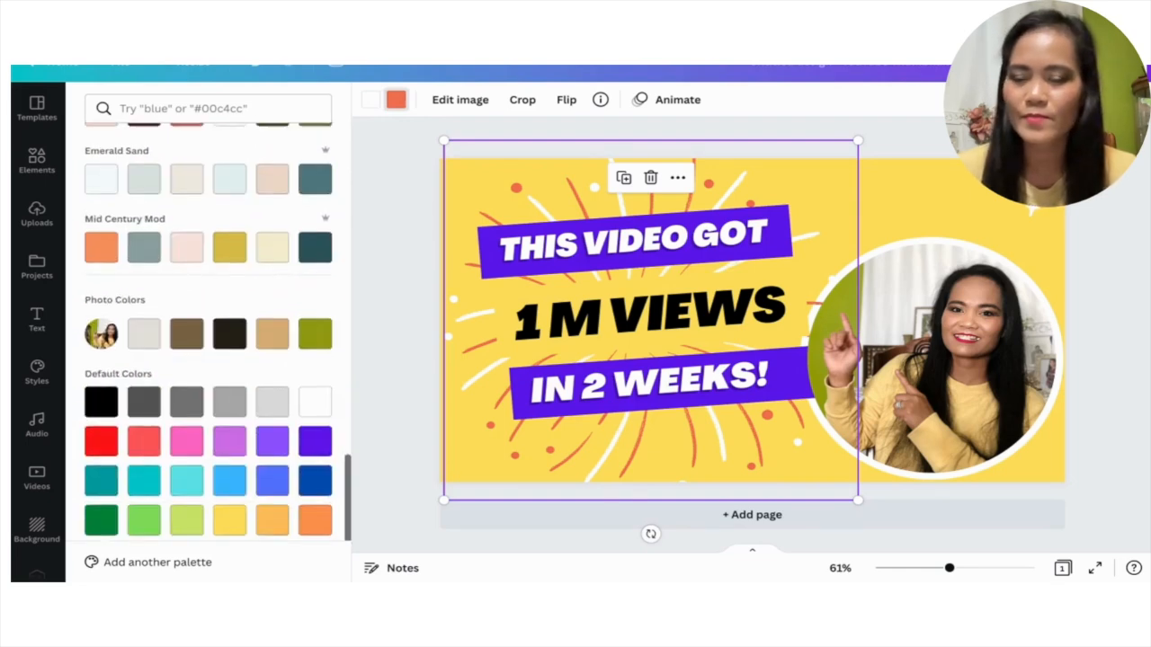
click(102, 428)
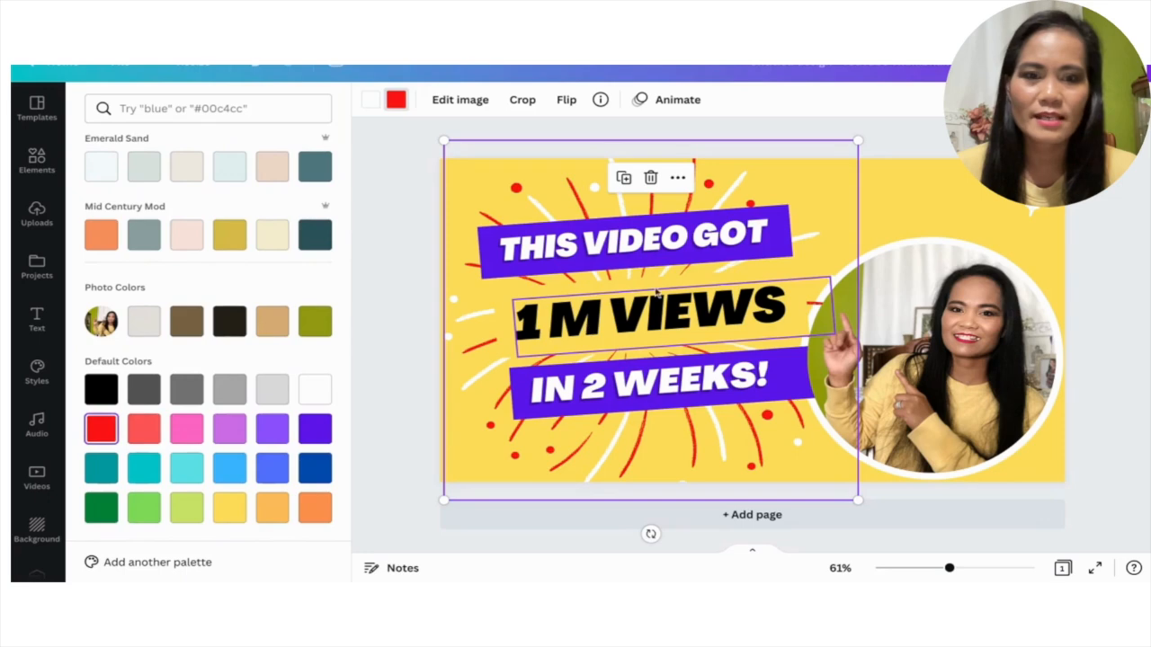
Recolor the banner behind "THIS VIDEO GOT" with the dark grey from the Rosettes and Cream palette.
click(788, 251)
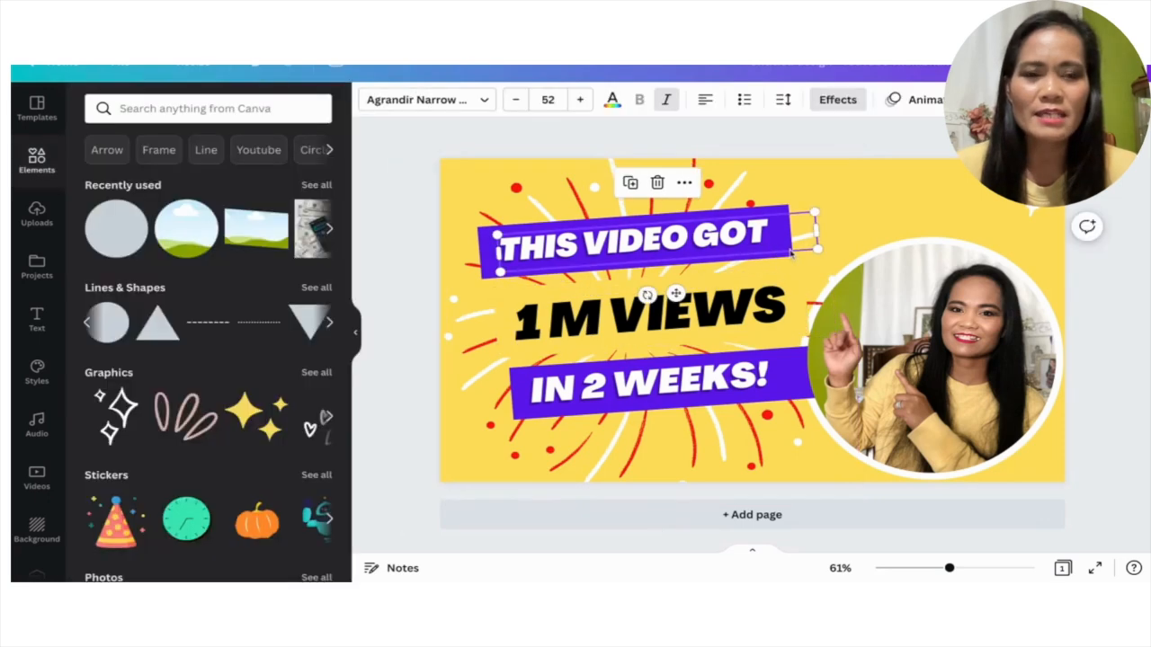
click(788, 205)
click(786, 217)
click(785, 210)
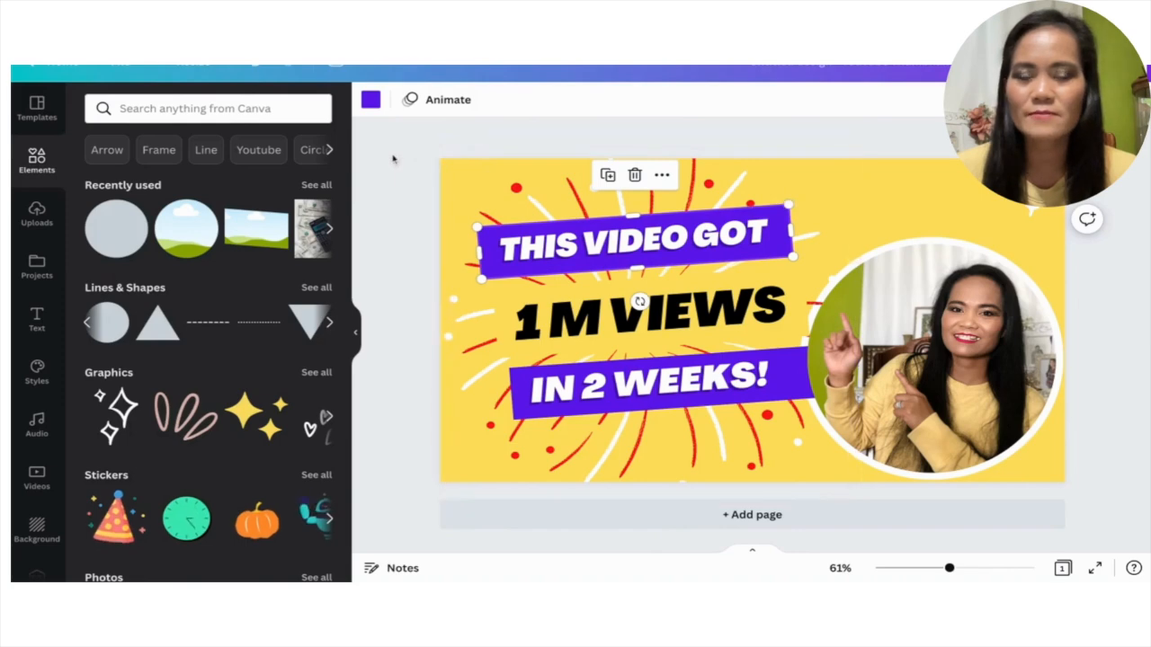
click(371, 99)
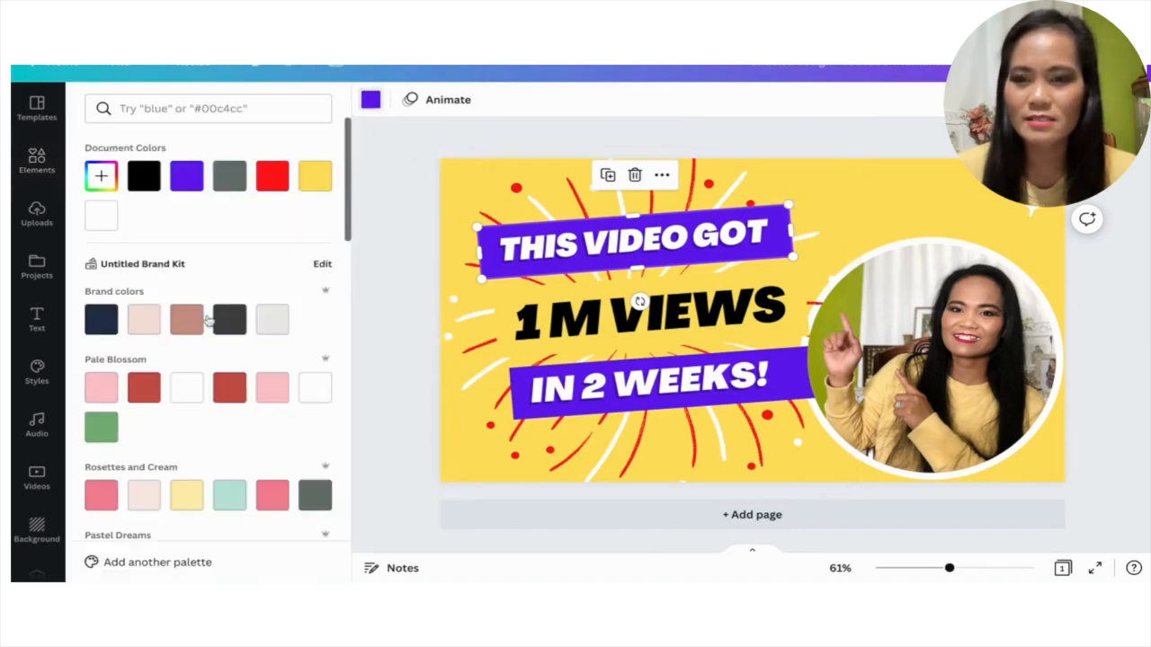
click(312, 509)
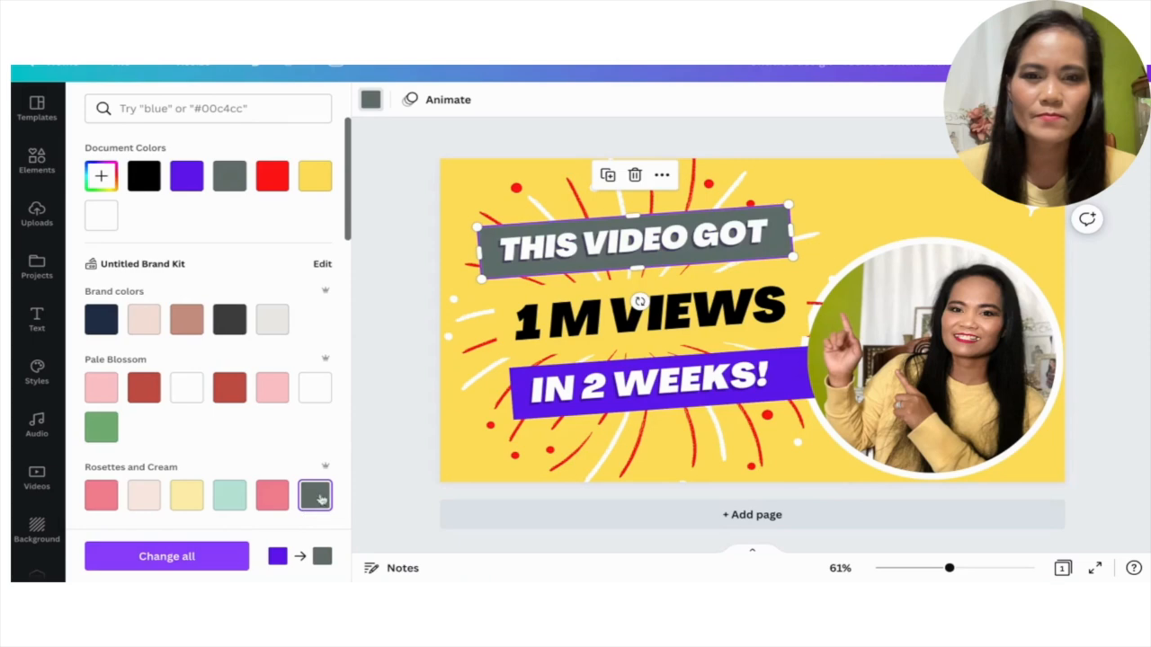
Replace the text on the upper banner with "HOW TO MAKE".
click(654, 249)
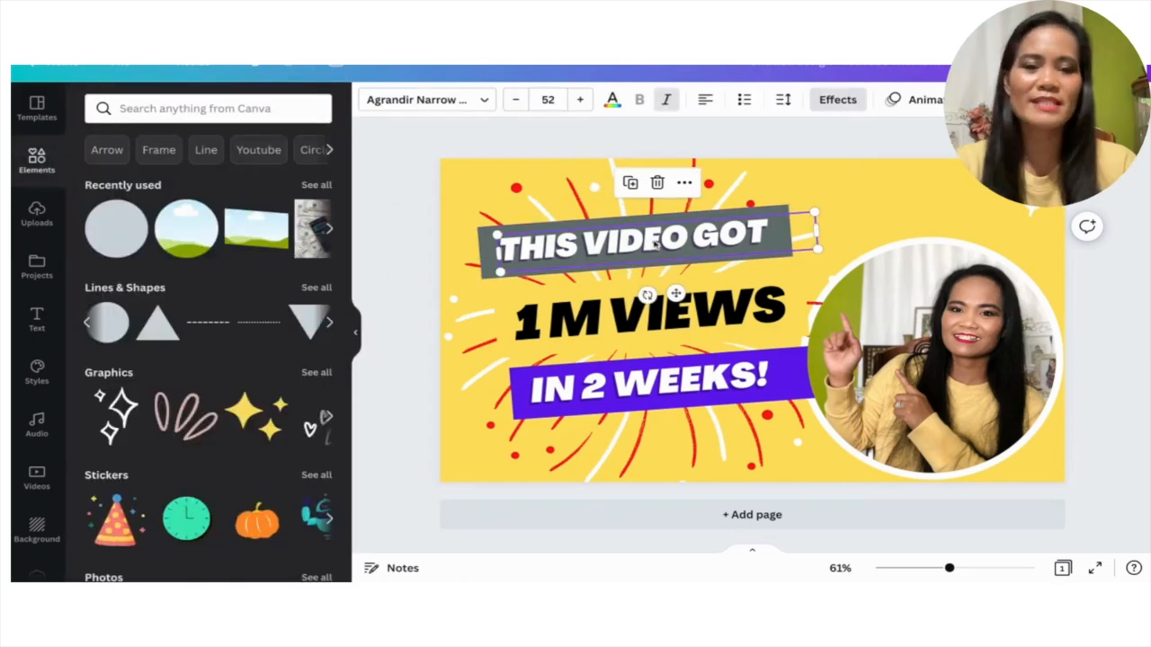
double_click(656, 242)
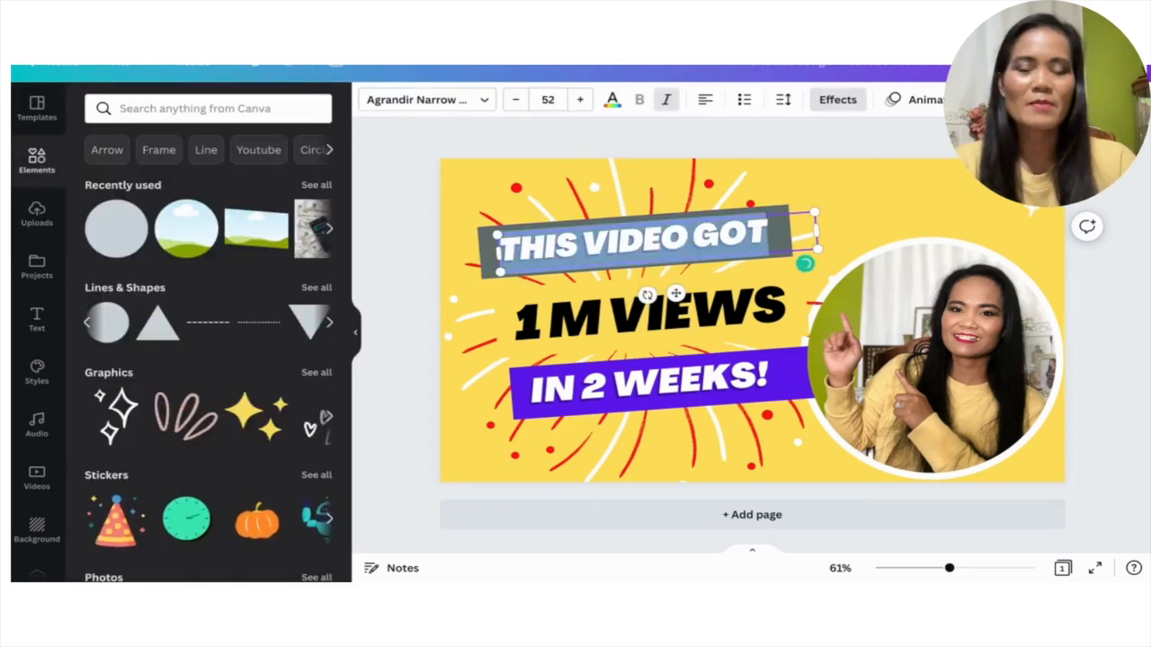
text(HOW TO MAKE)
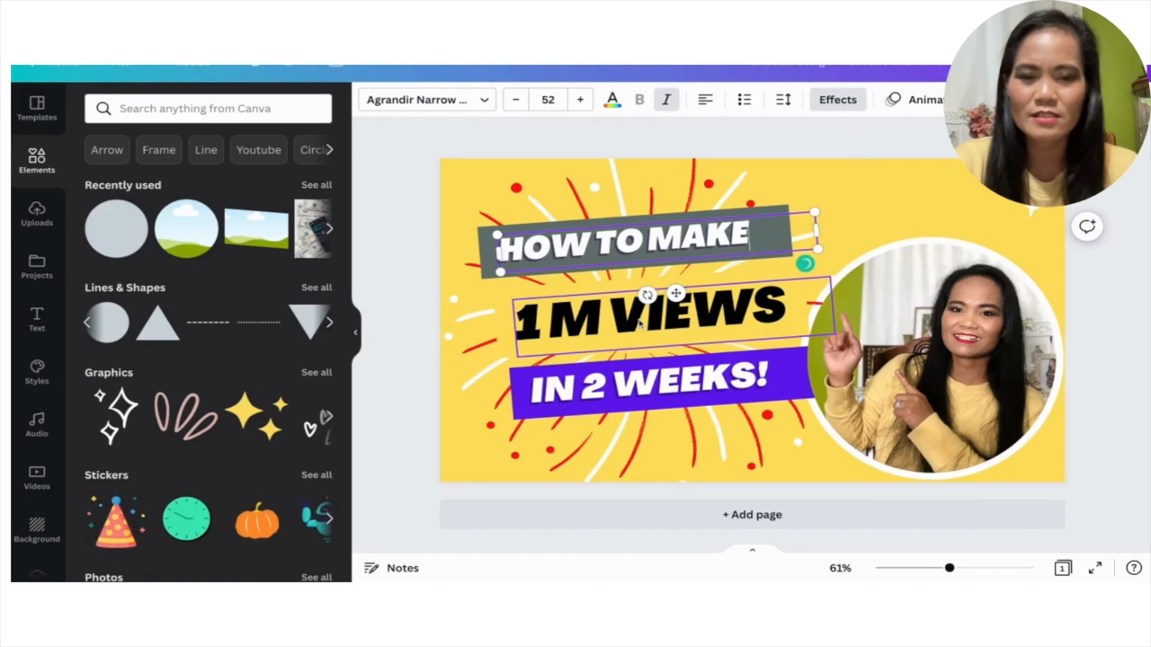
Replace the "1 M VIEWS" text with "$5000".
click(633, 327)
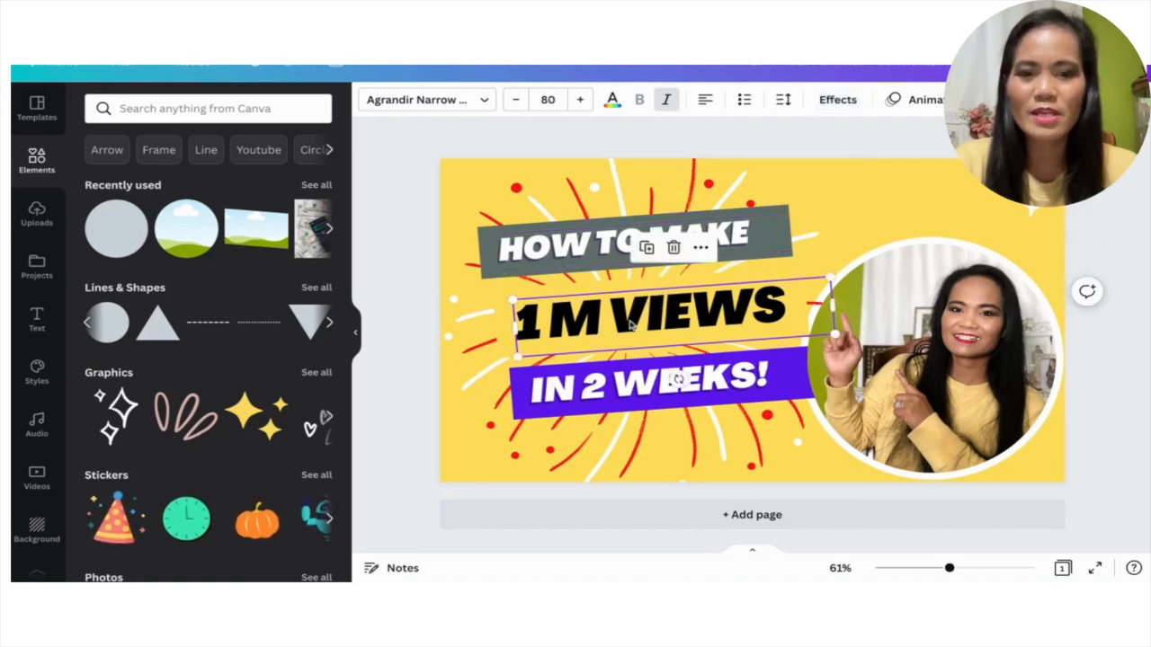
click(686, 319)
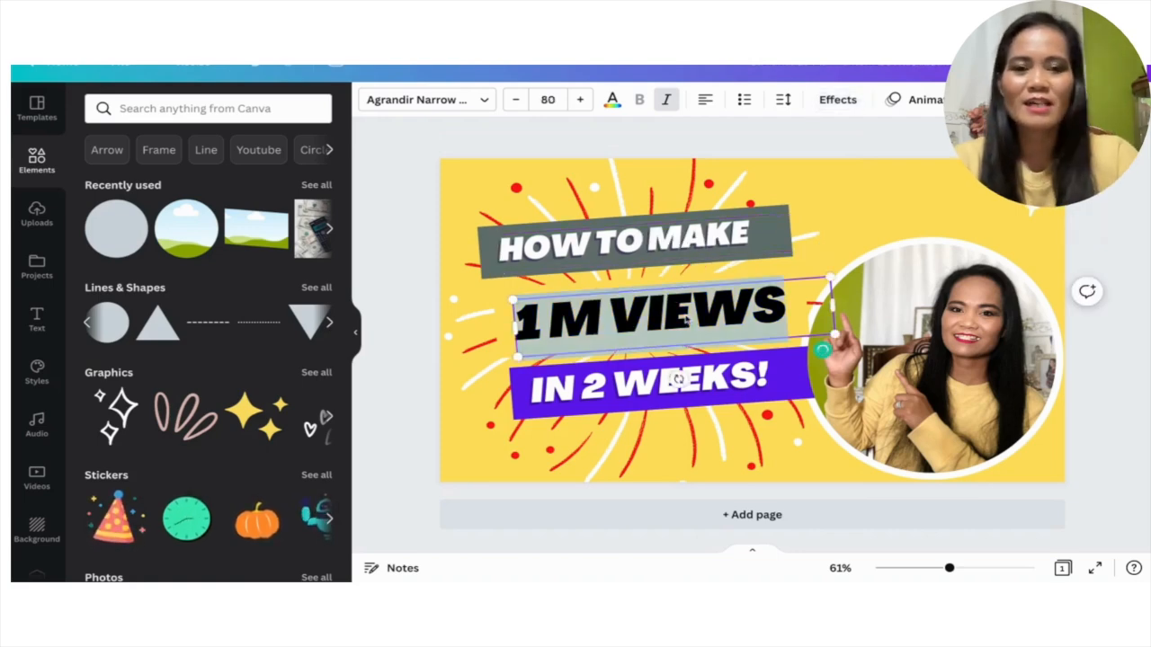
text($5000)
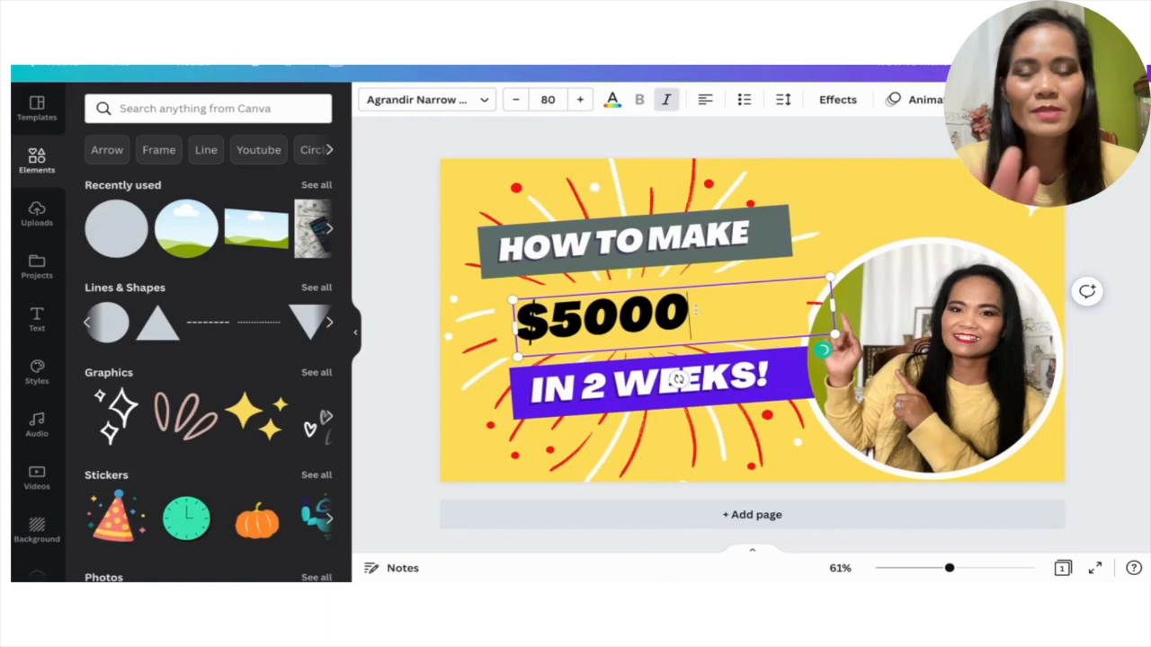
Increase the letter spacing of the "$5000" text so it spreads wider between the two banners.
drag(699, 310, 514, 317)
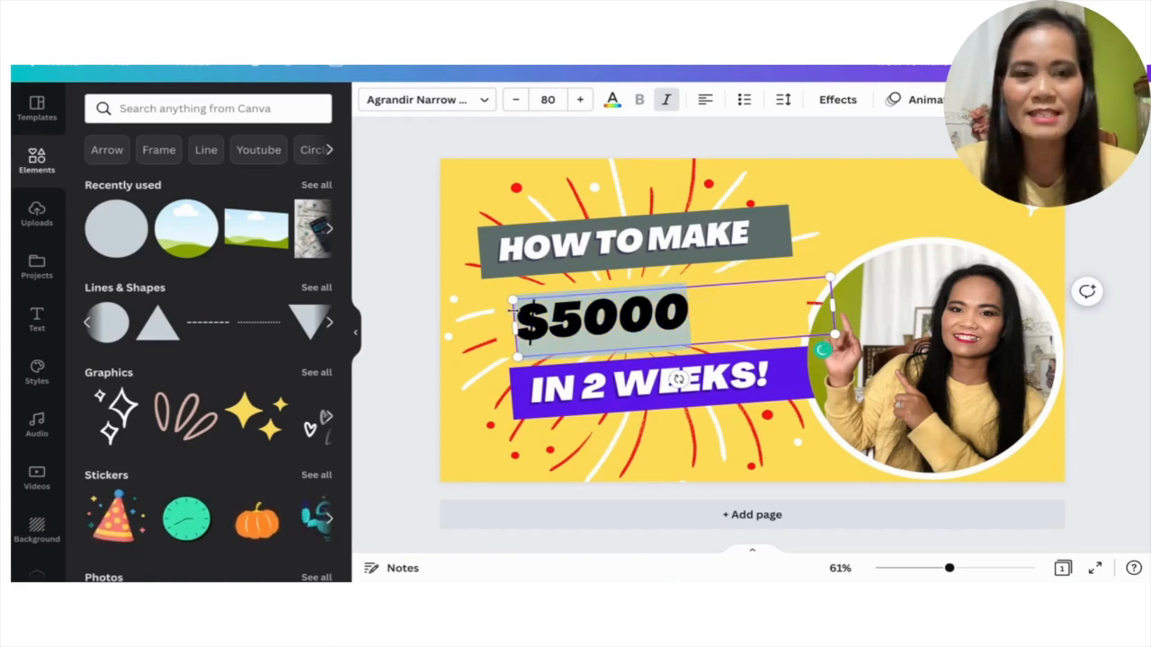
click(784, 101)
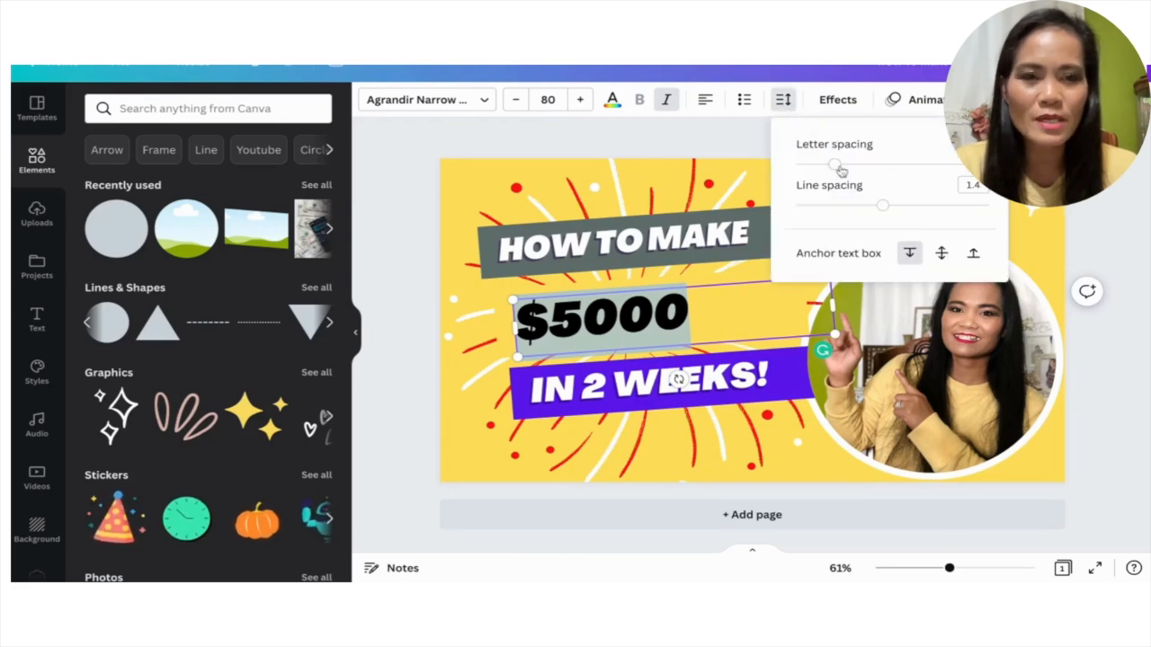
drag(834, 165, 885, 164)
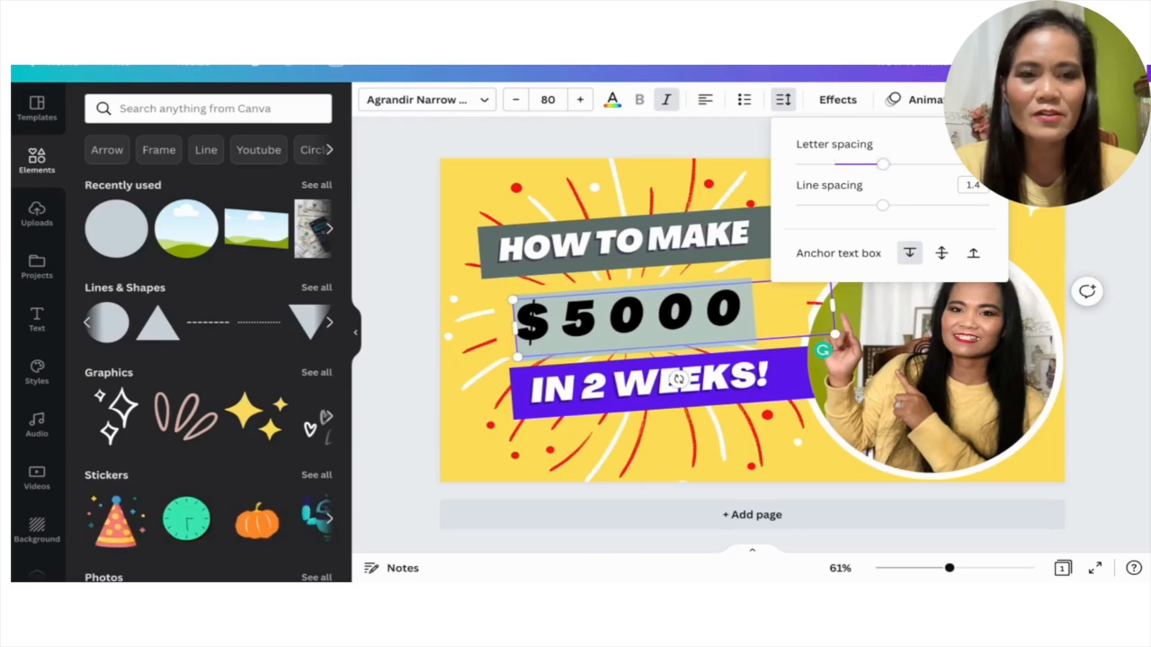
key(Escape)
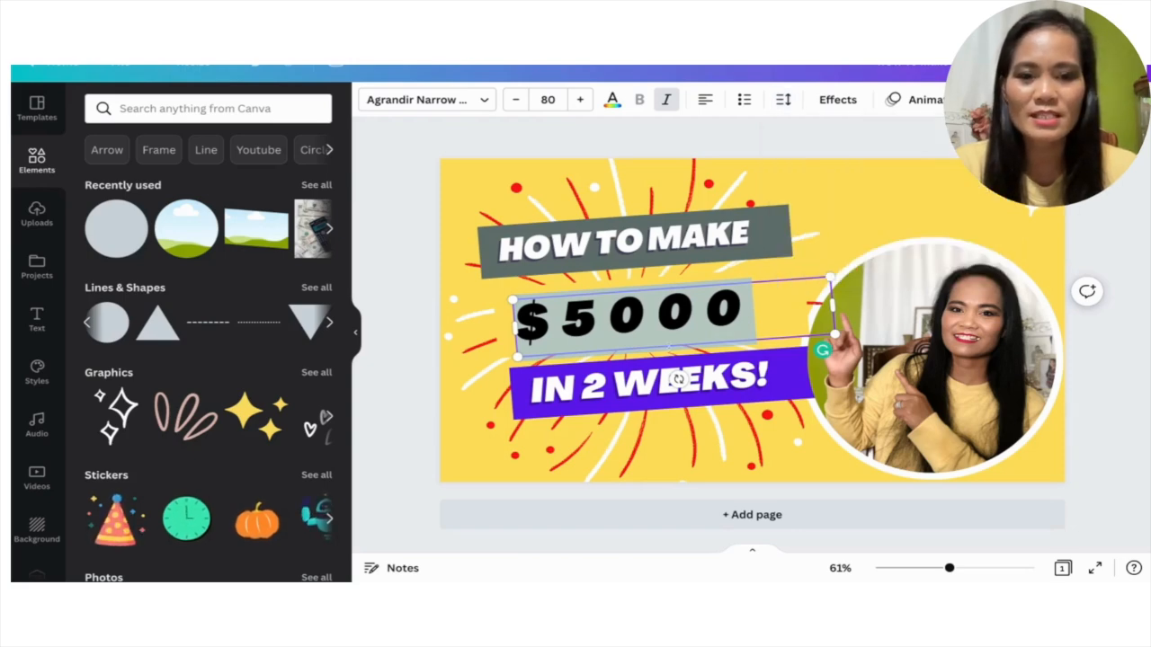
Recolor the banner behind "IN 2 WEEKS!" with the dark grey from the Rosettes and Cream palette.
click(784, 377)
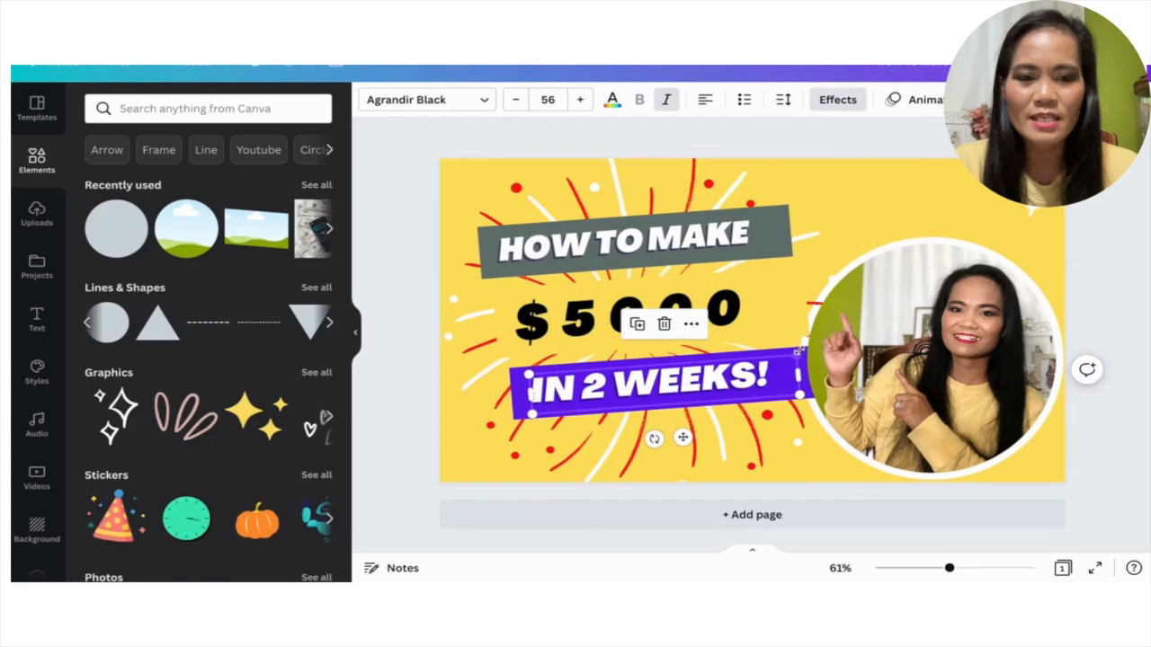
click(781, 352)
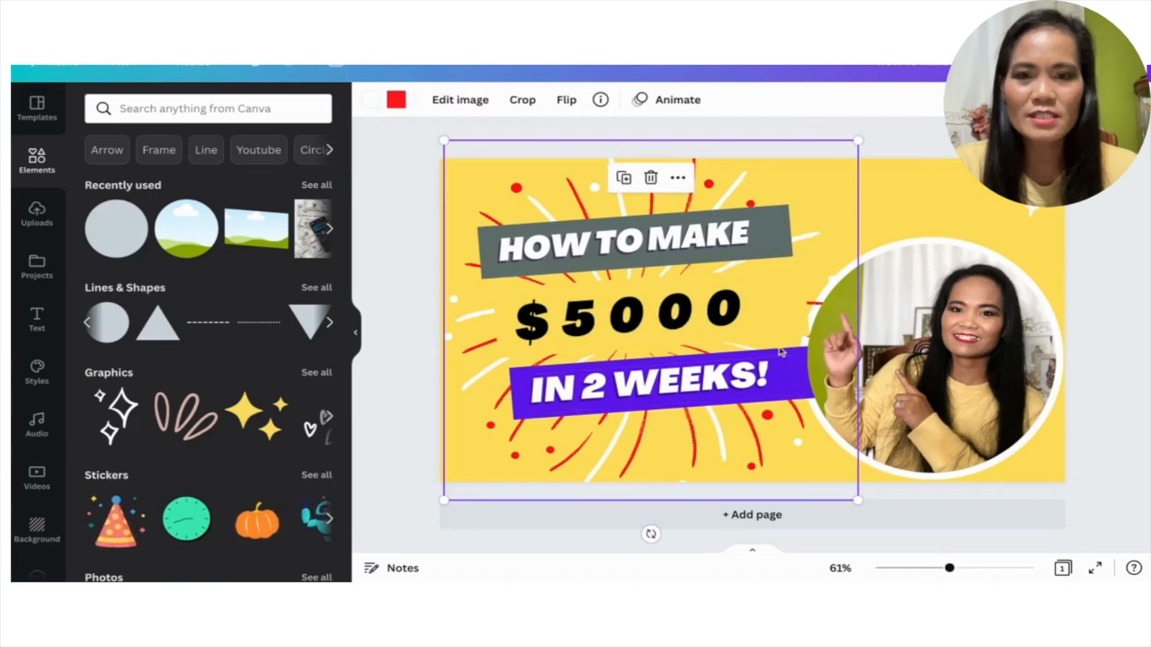
click(532, 406)
click(371, 100)
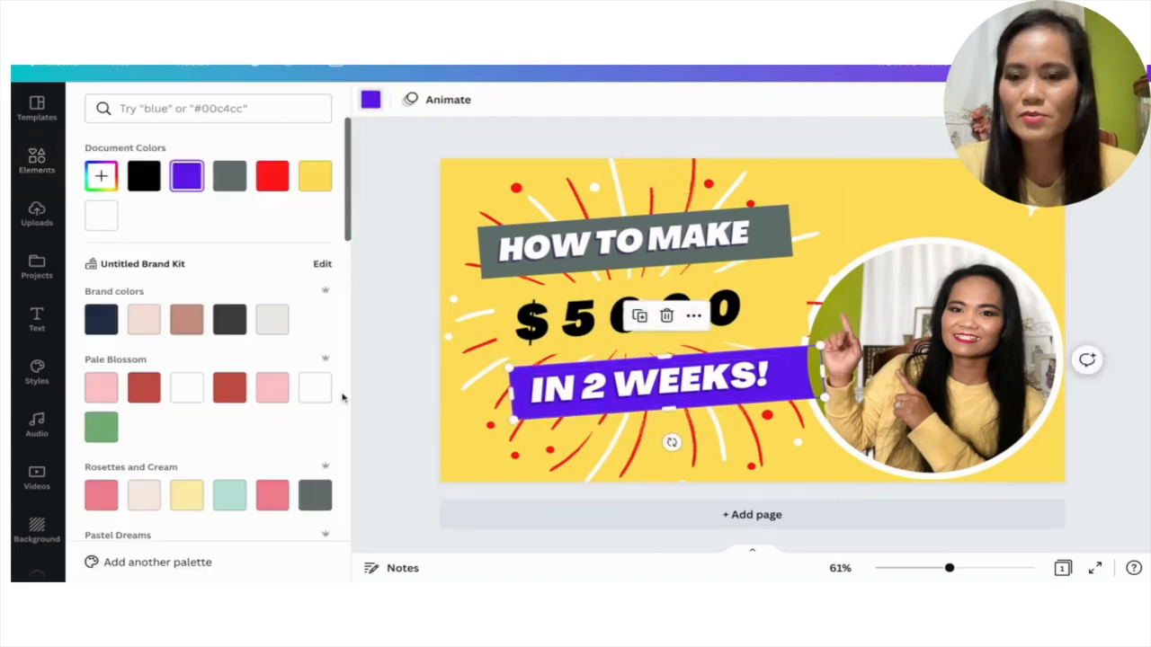
click(317, 496)
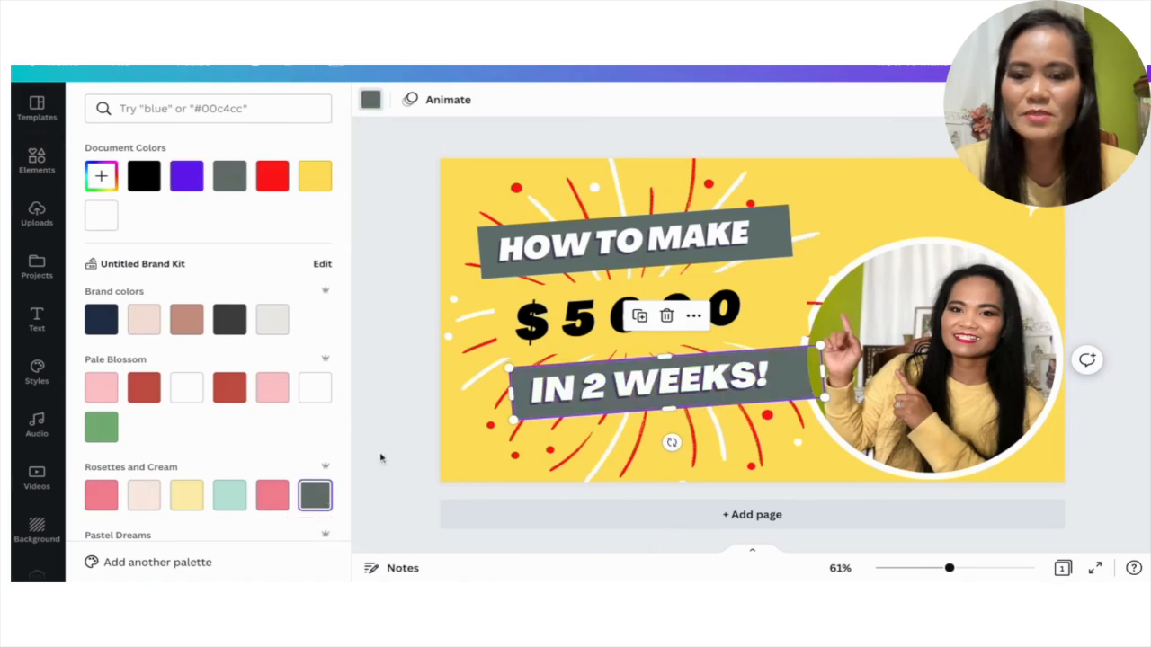
Replace the text on the lower banner with "IN ONE MONTH" and widen its text box to fit one line.
click(572, 398)
click(597, 392)
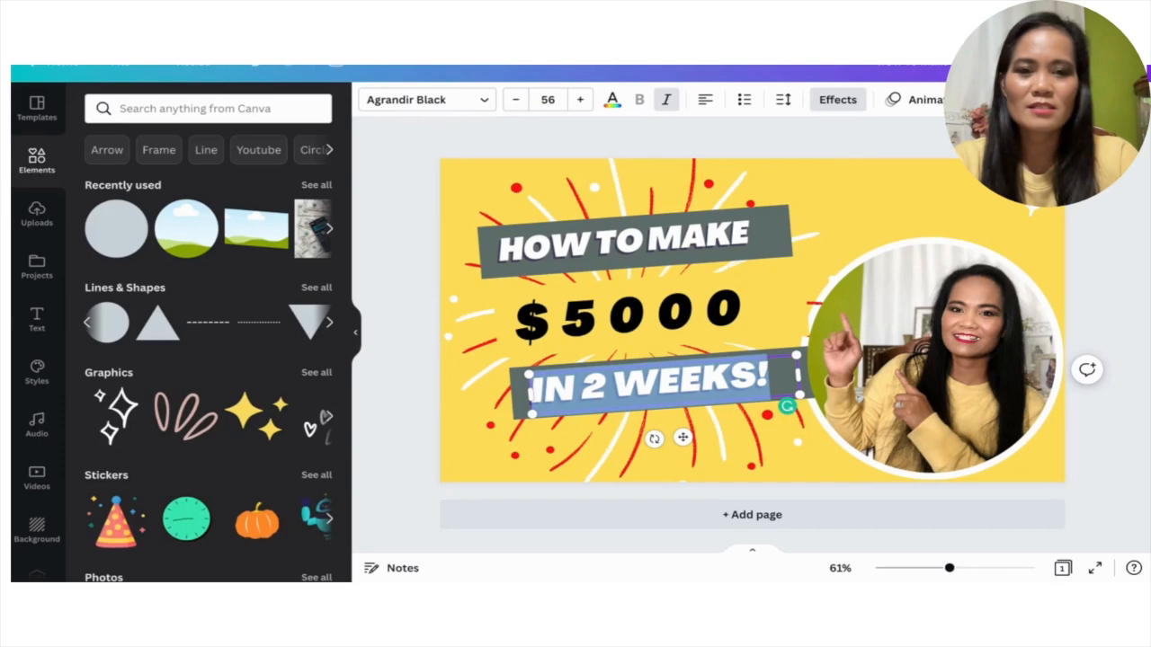
key(BackSpace)
text(IN )
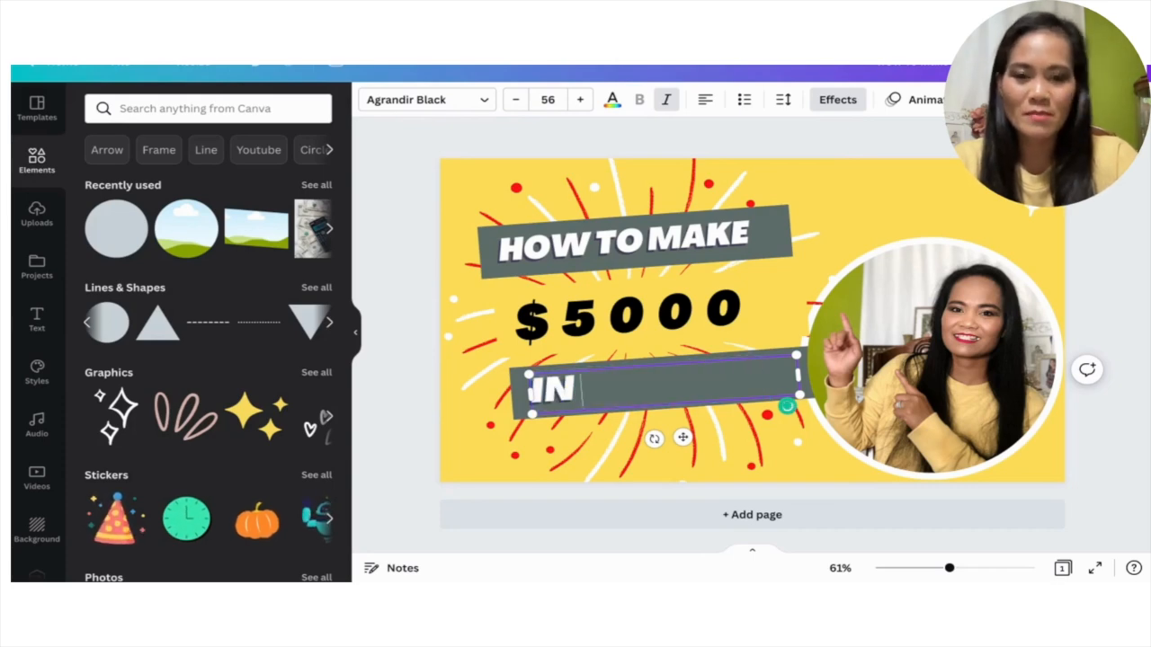
text(ONE MONTH)
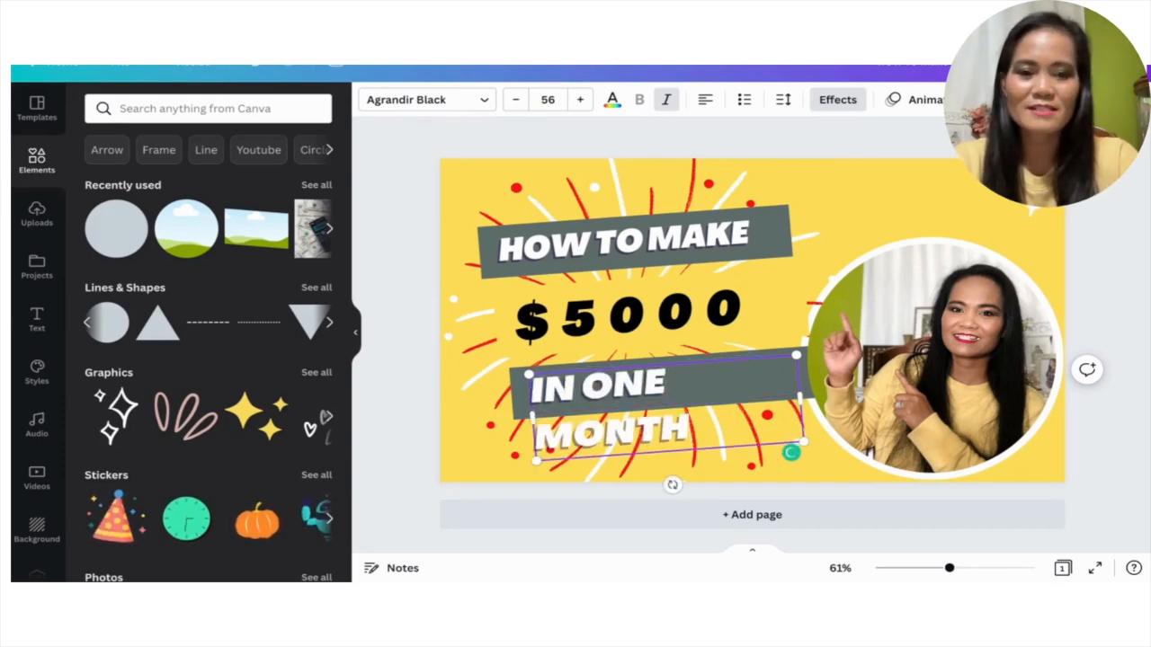
drag(528, 418, 451, 417)
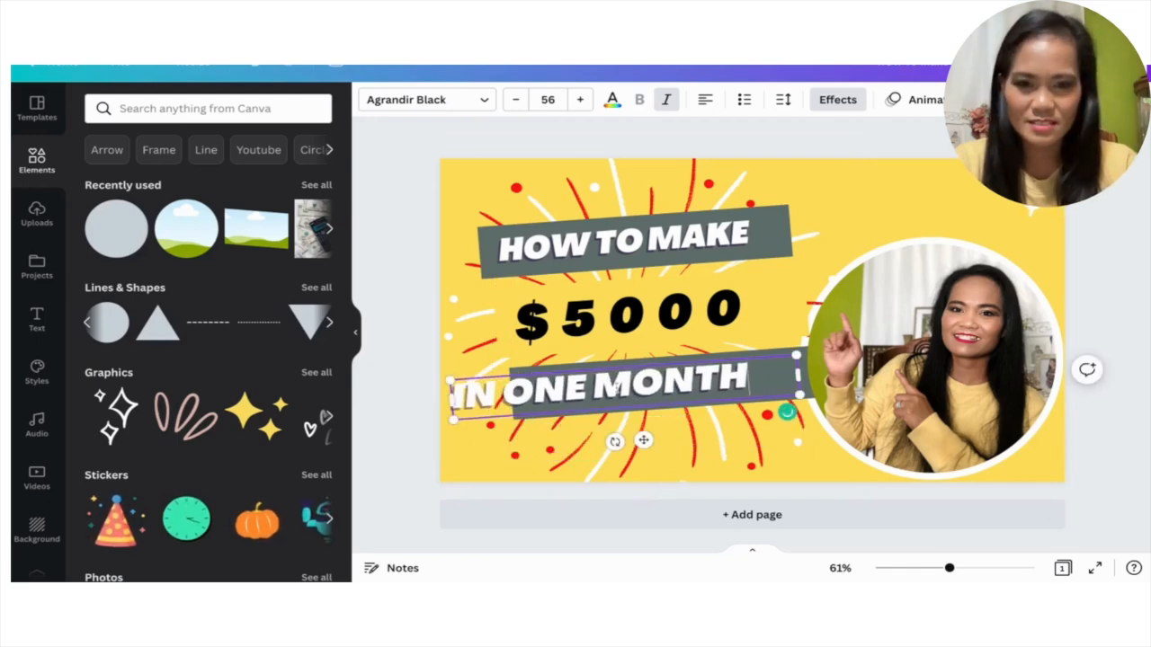
Shift the lower grey banner slightly away from the portrait and position the "IN ONE MONTH" text over it.
drag(643, 441, 706, 443)
drag(850, 407, 843, 441)
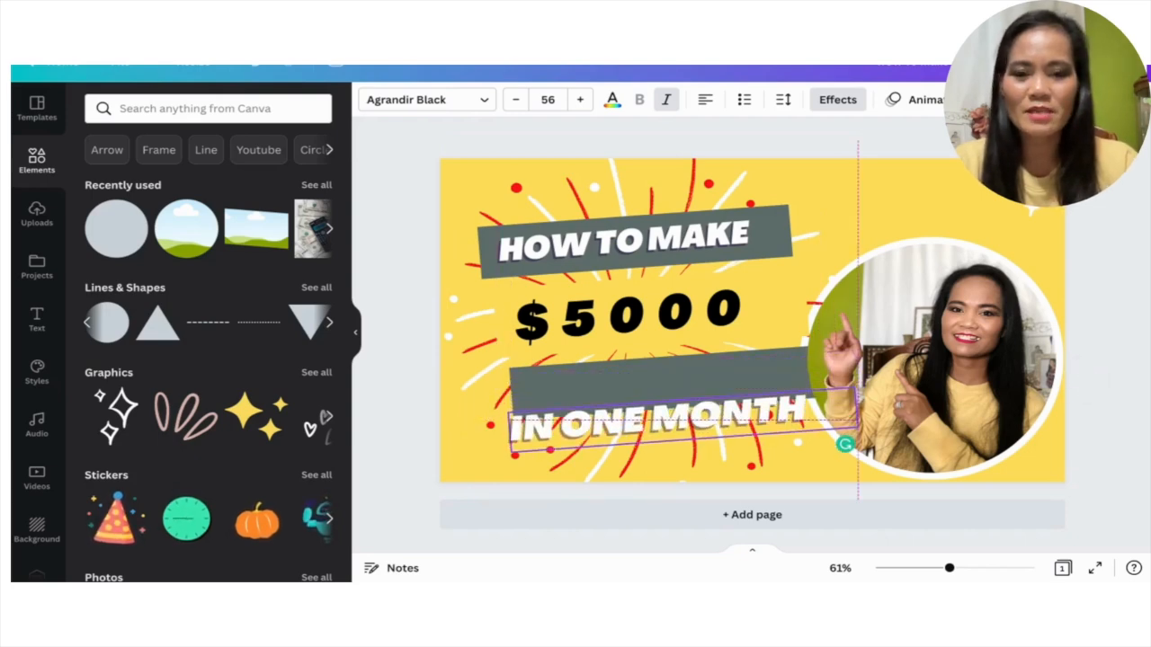
click(638, 380)
drag(639, 379, 640, 380)
click(634, 437)
drag(633, 434, 618, 397)
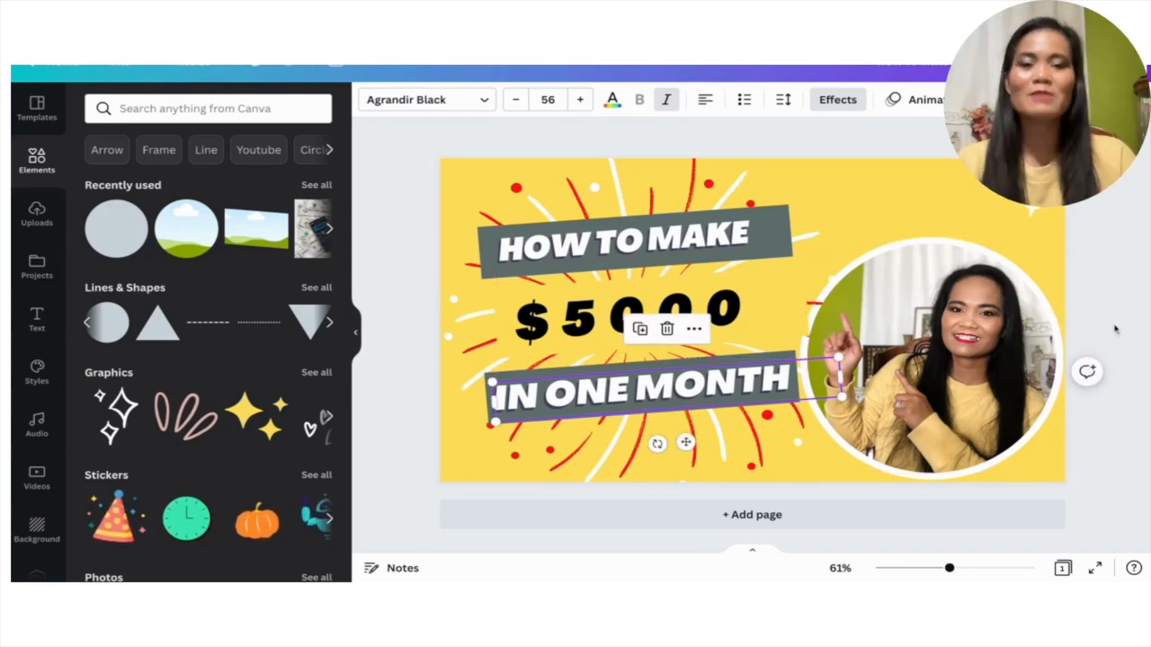
click(1123, 185)
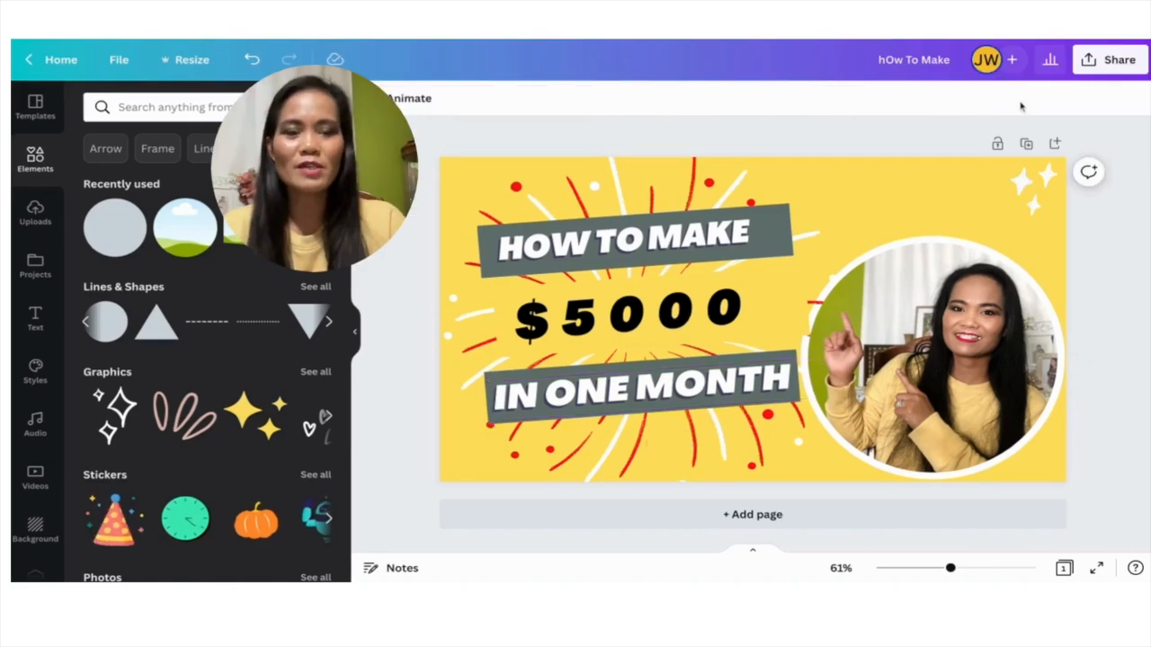
Rename the design as "Howtomakemoneythumbnails".
click(935, 59)
text(Howto)
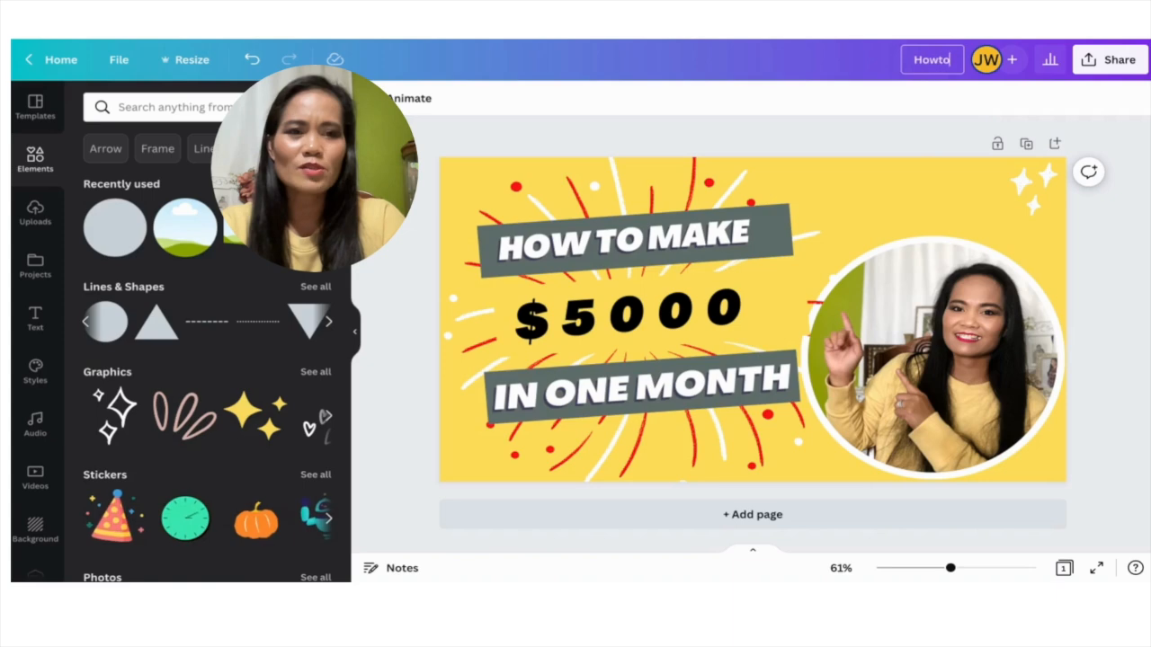
text(makemoneythumn)
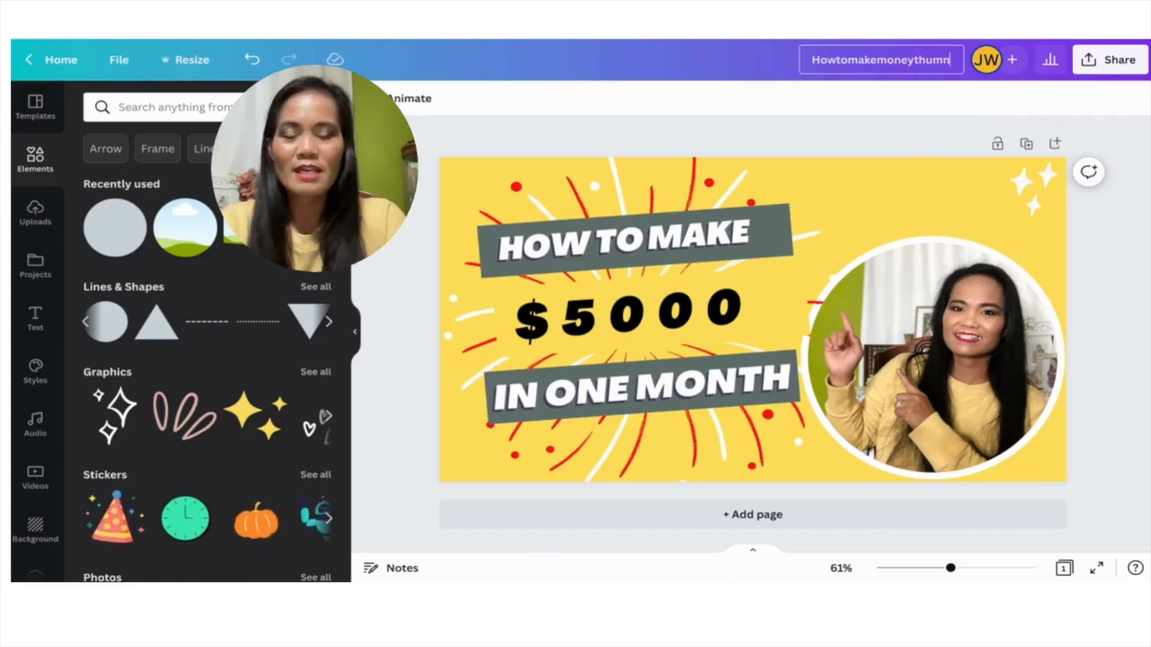
key(BackSpace)
text(bnails)
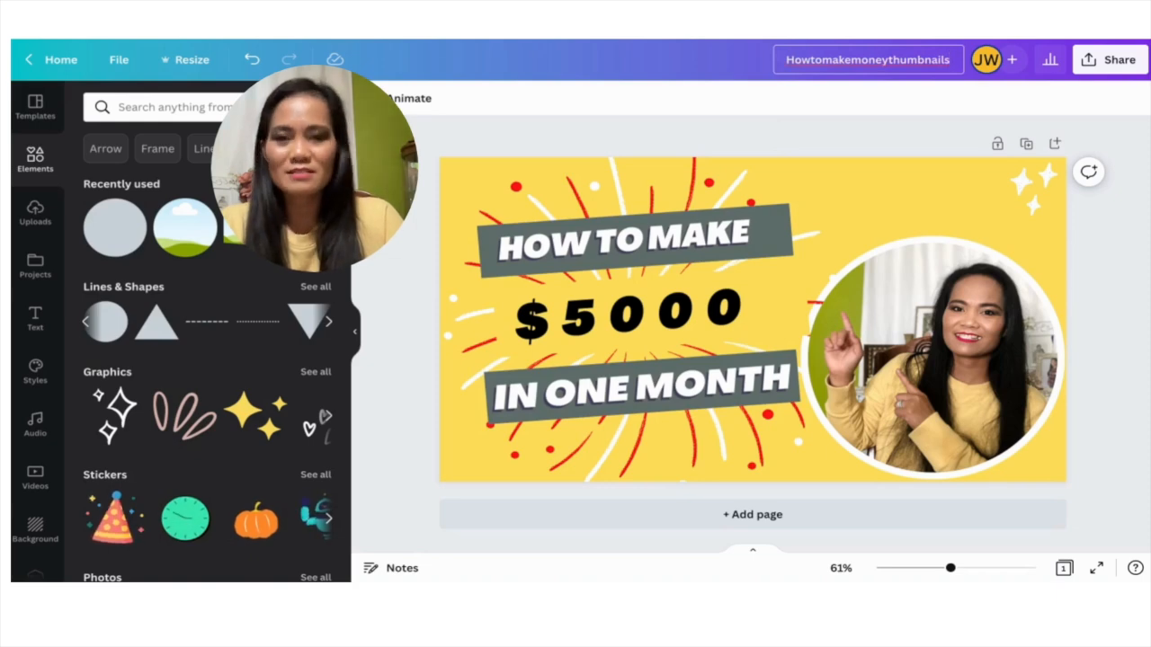
key(Return)
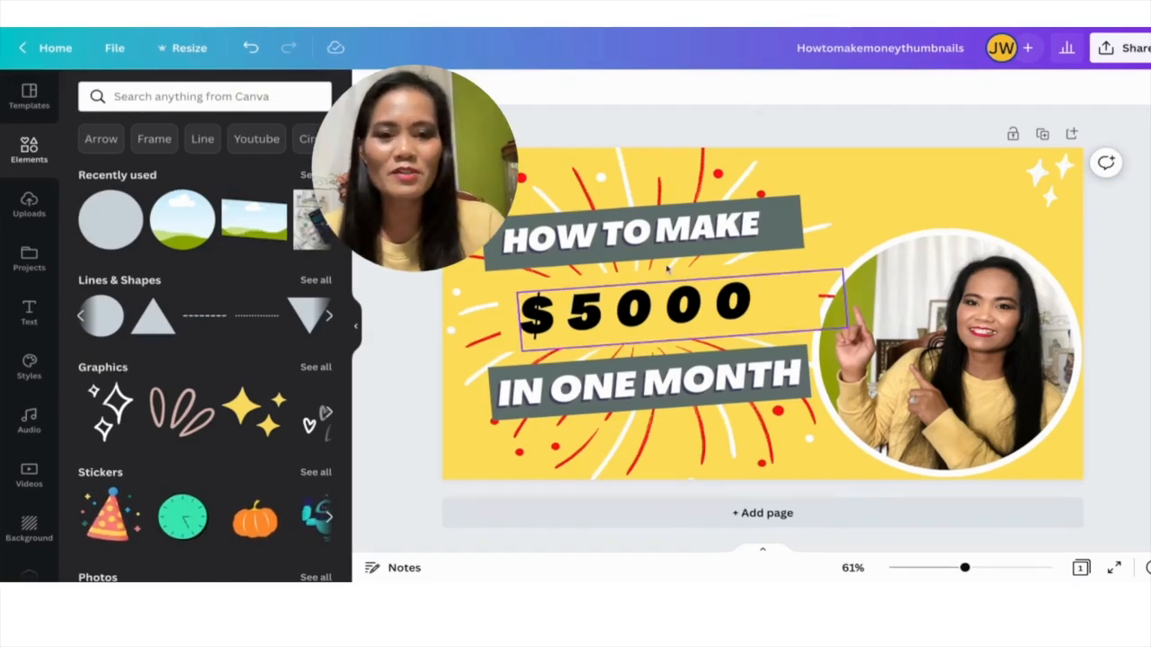
Download the finished thumbnail as a JPG file.
click(1119, 47)
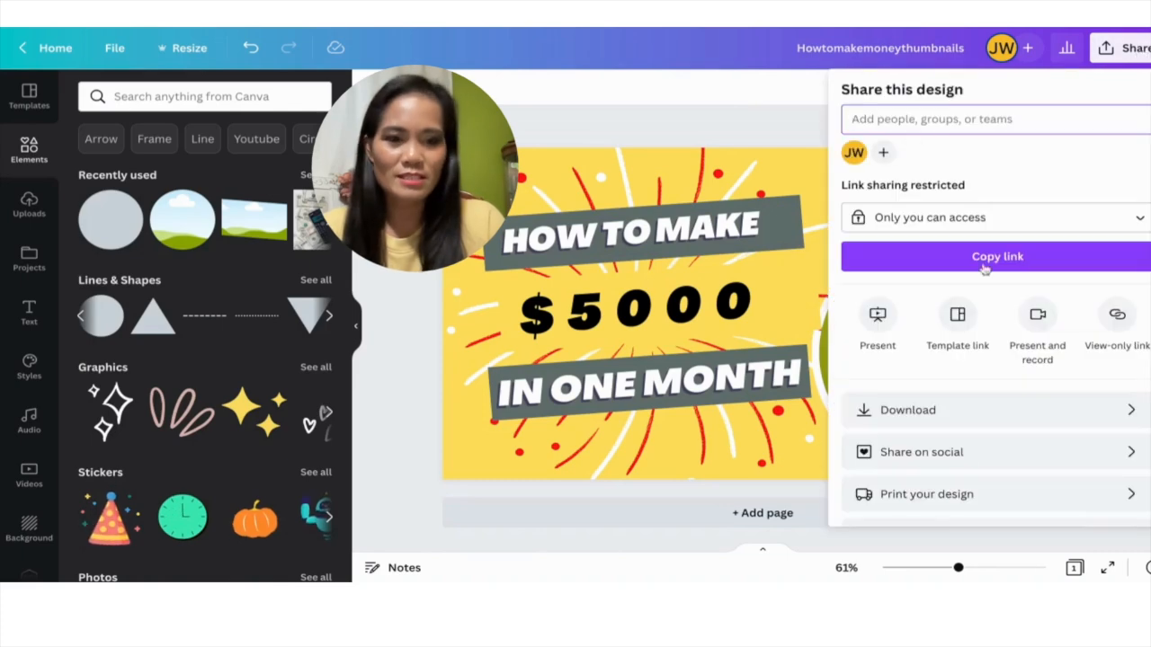
click(1138, 49)
click(1140, 50)
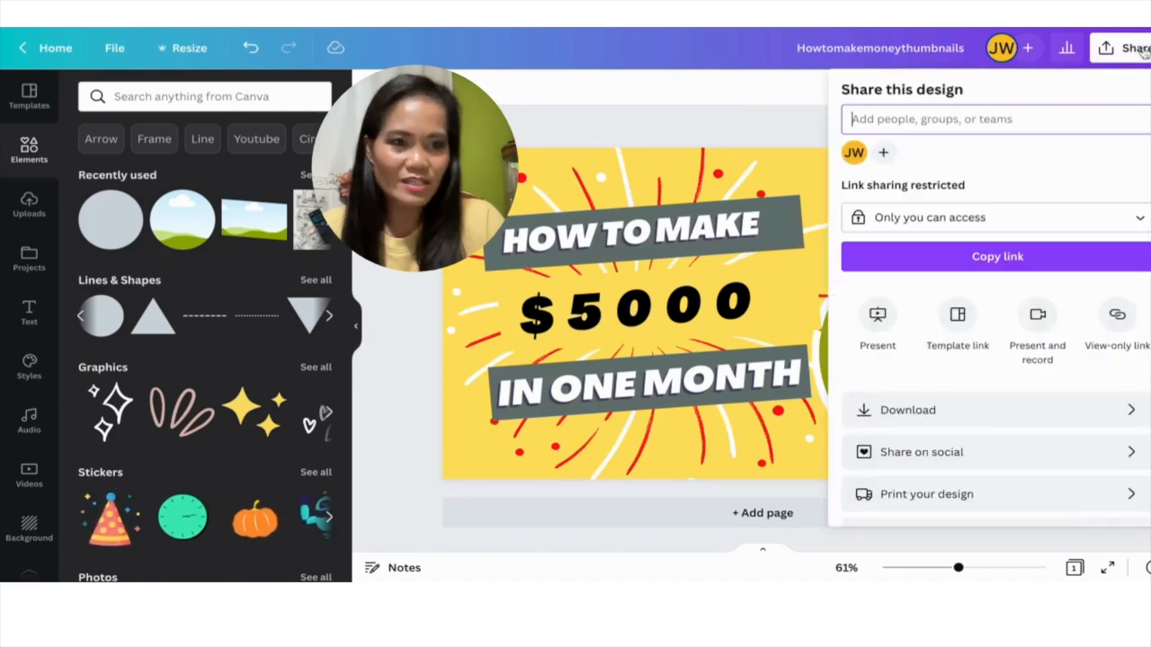
click(950, 418)
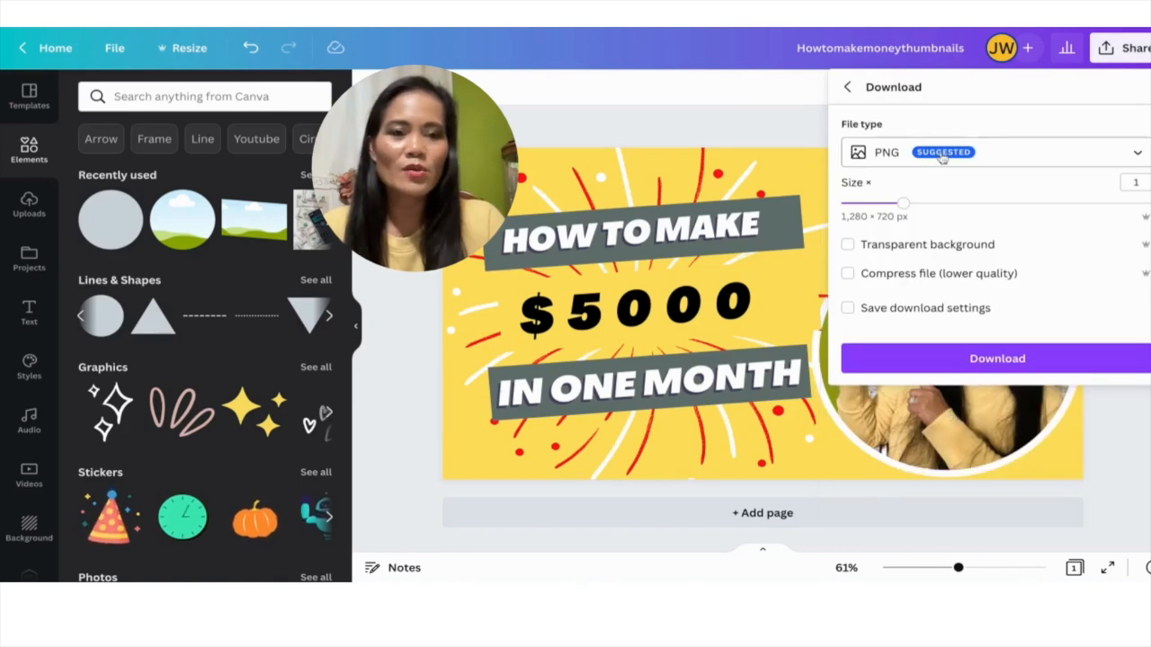
click(942, 158)
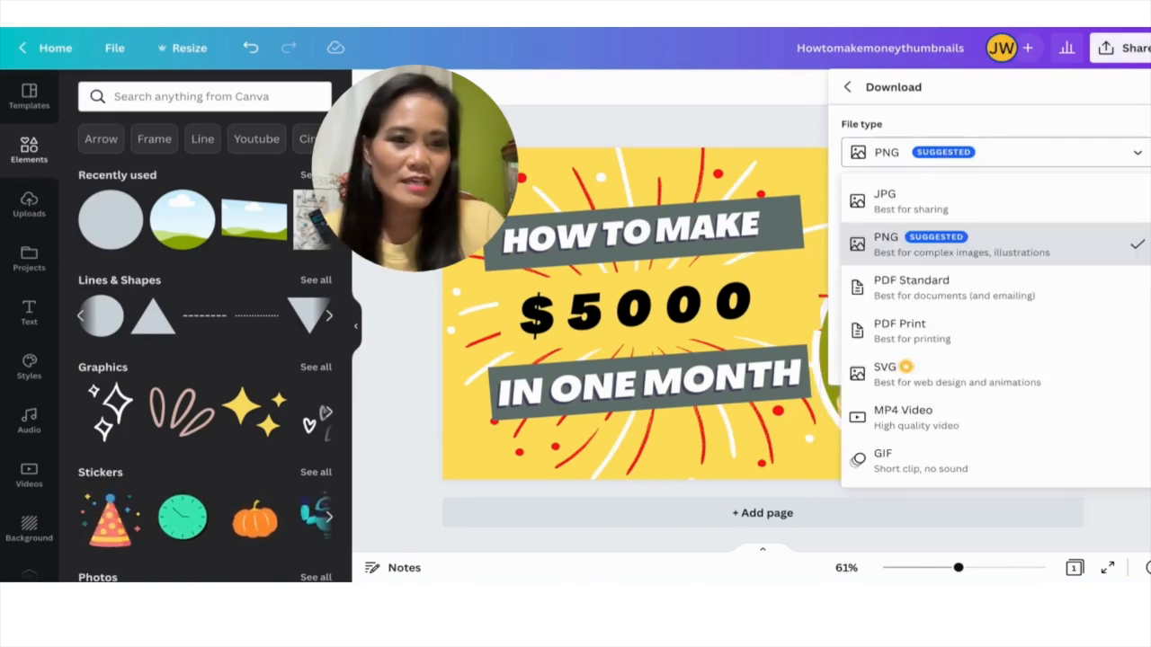
click(891, 202)
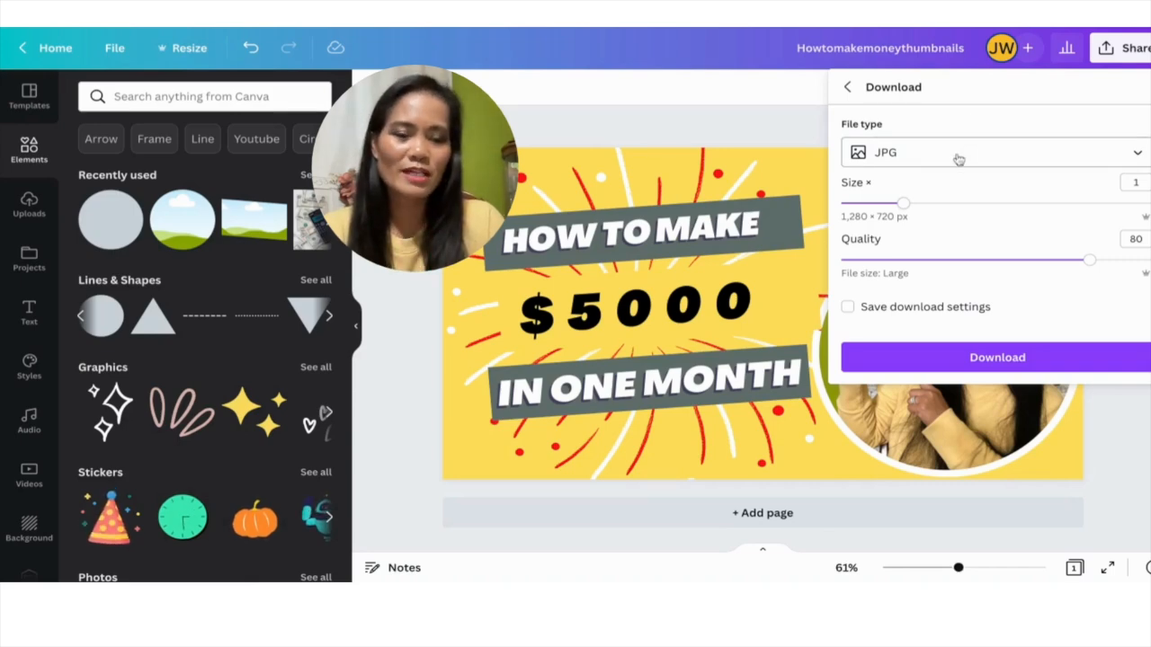
click(1003, 359)
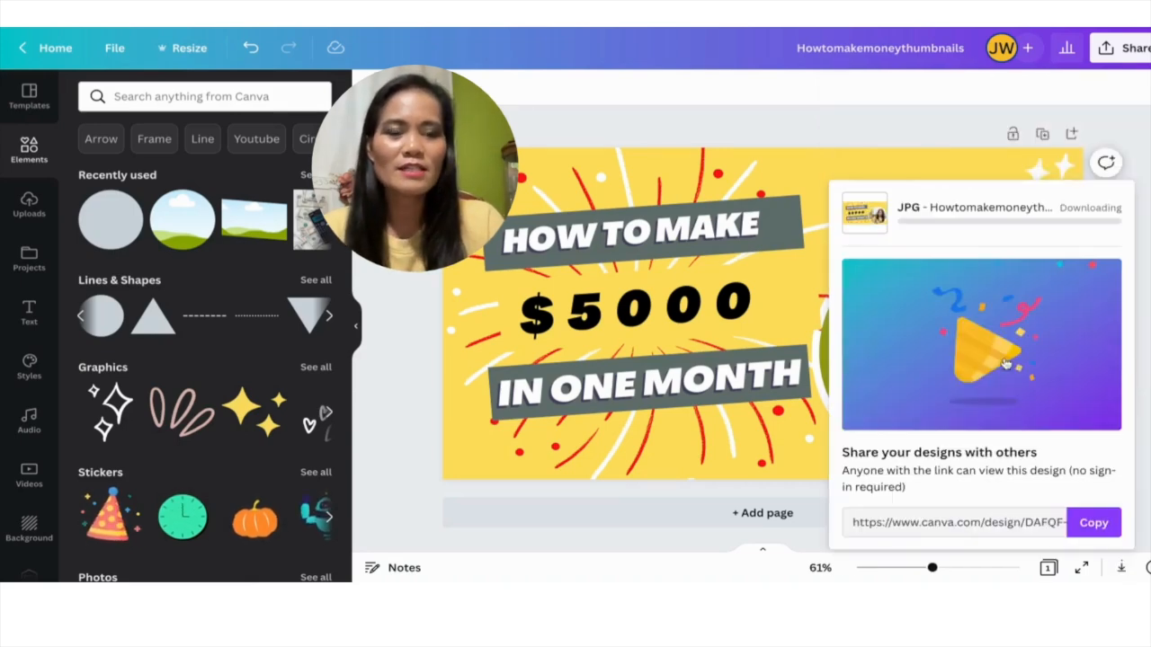